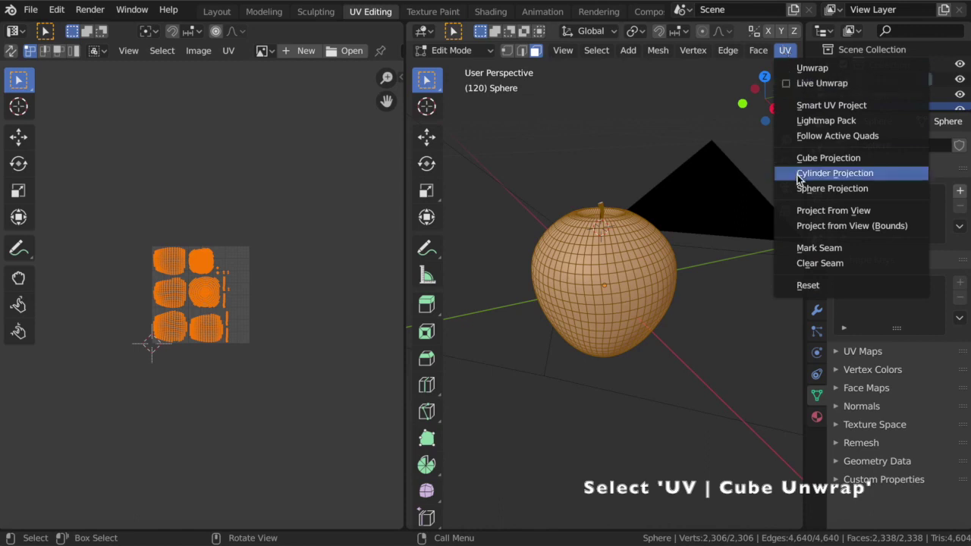
Unwrap the whole apple mesh with Cube Projection and pack the UV islands with a margin of 0.1
click(810, 161)
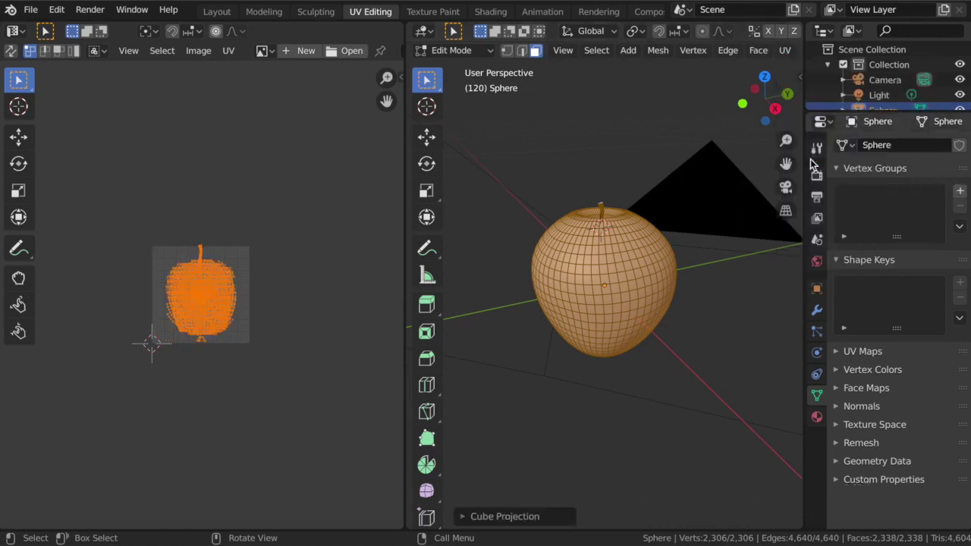
click(230, 52)
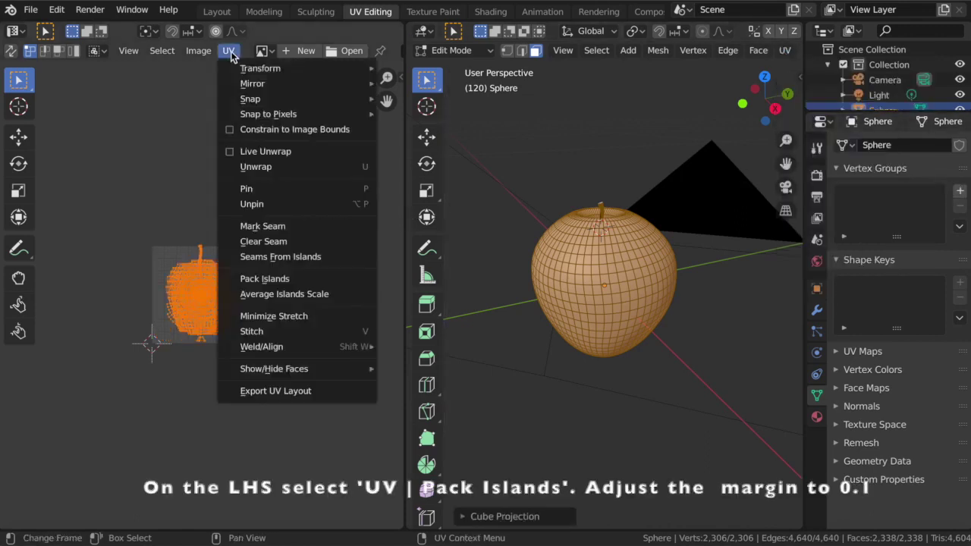
click(261, 279)
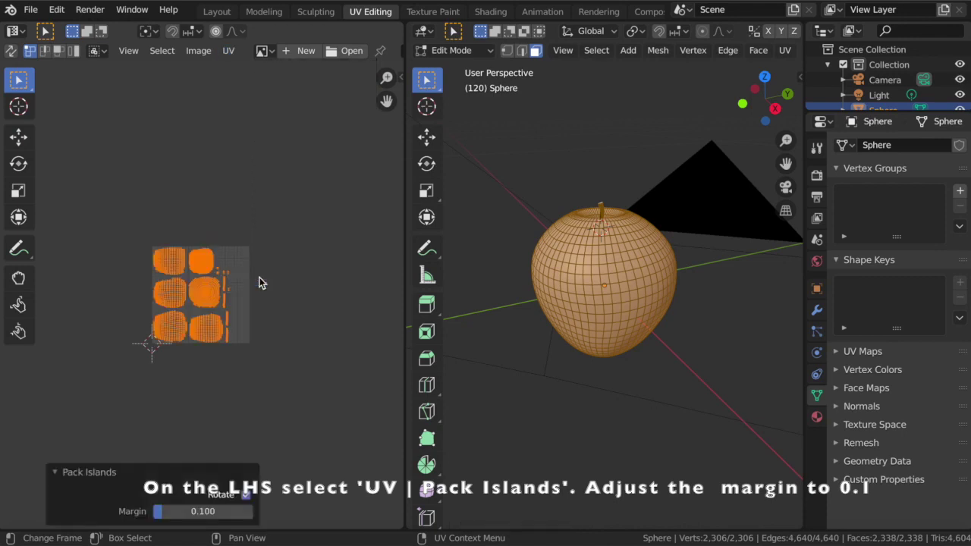
click(218, 512)
key(Return)
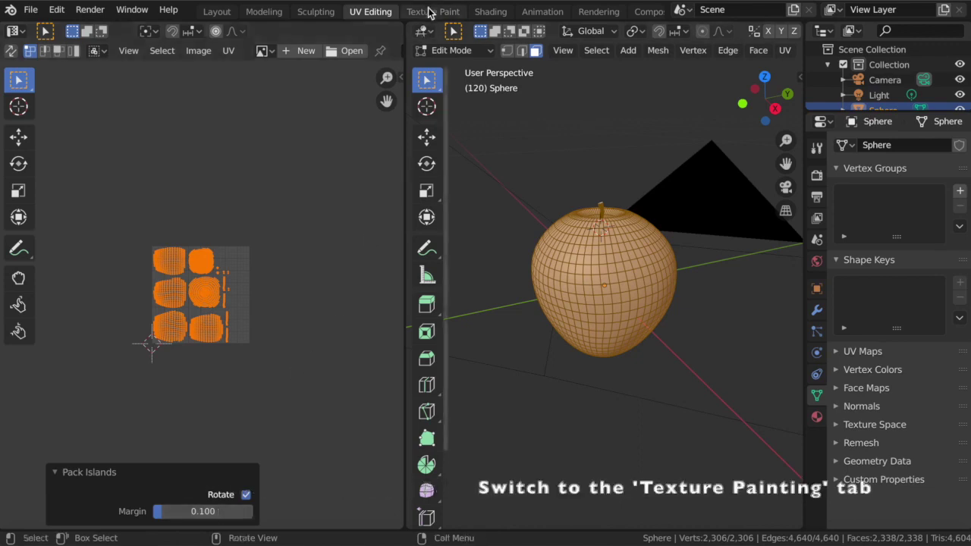
Switch to the Texture Paint workspace and create a new material named ApplePainted for the apple
click(431, 11)
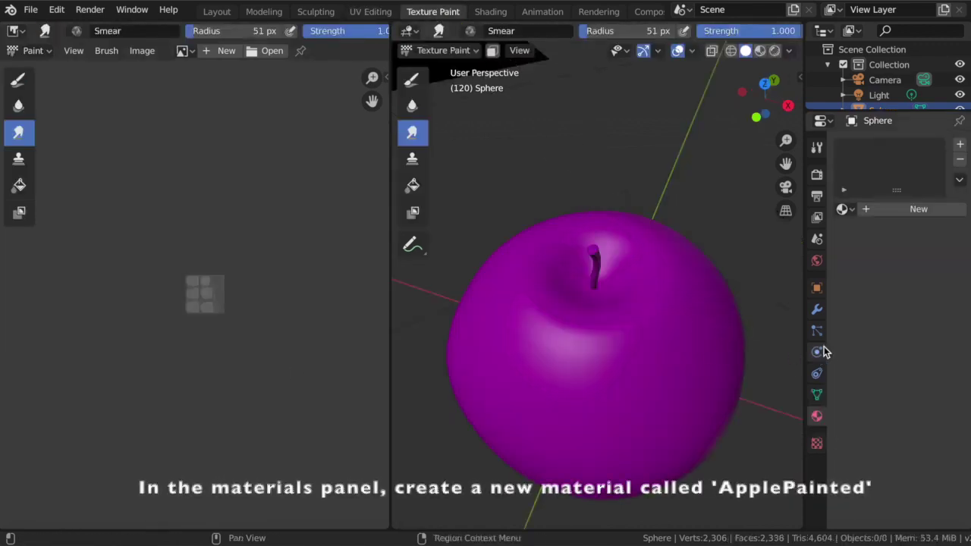
click(914, 210)
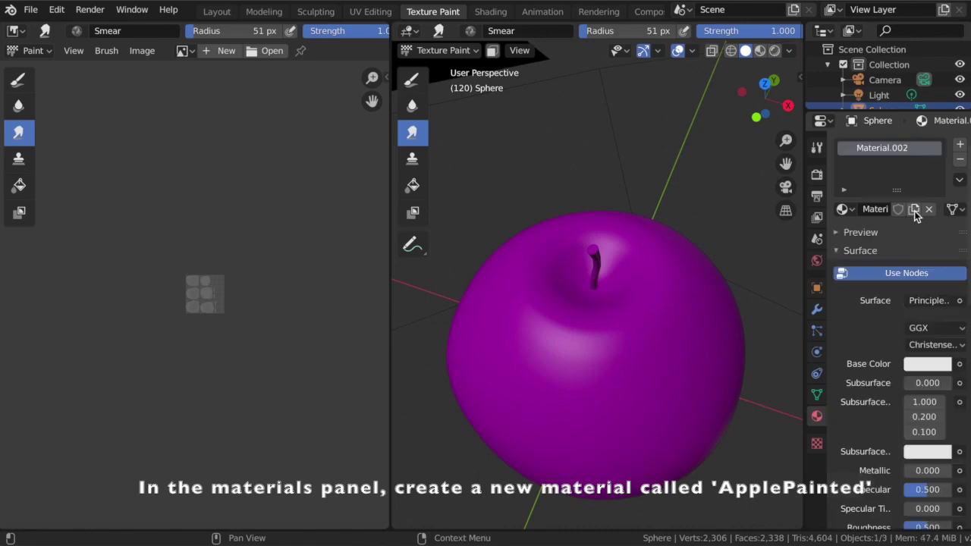
double_click(915, 148)
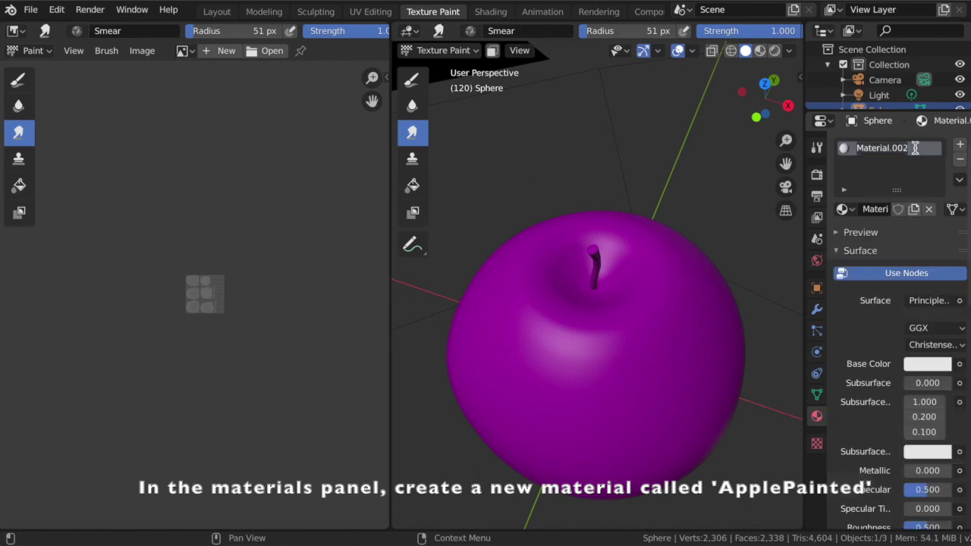
text(AppleP)
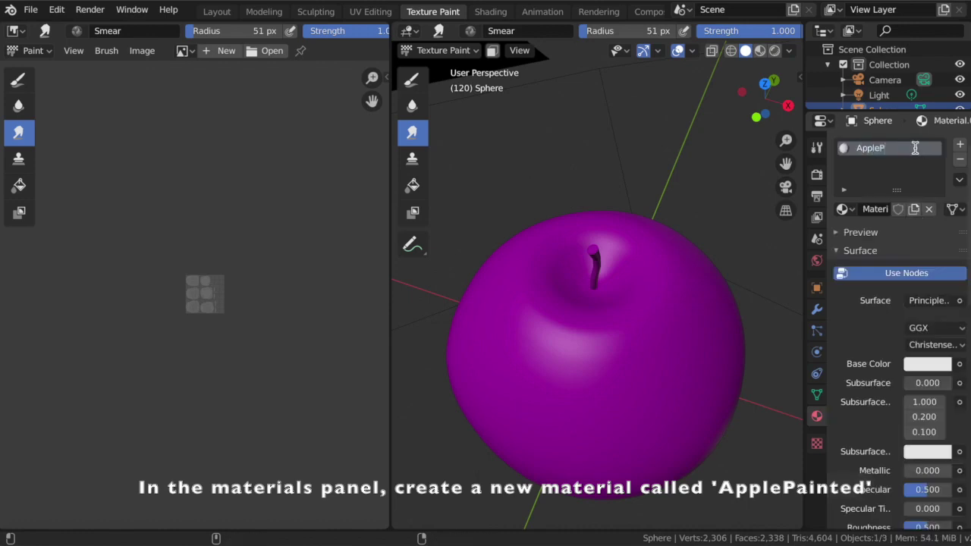
text(ainted)
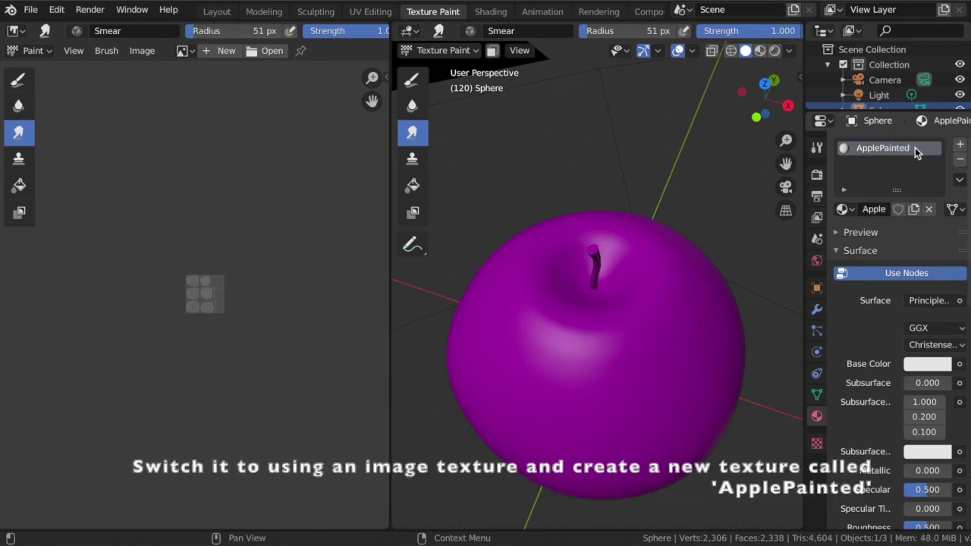
Use an Image Texture for the material's base color and create a blank 1024 x 1024 px image named ApplePainted
click(958, 364)
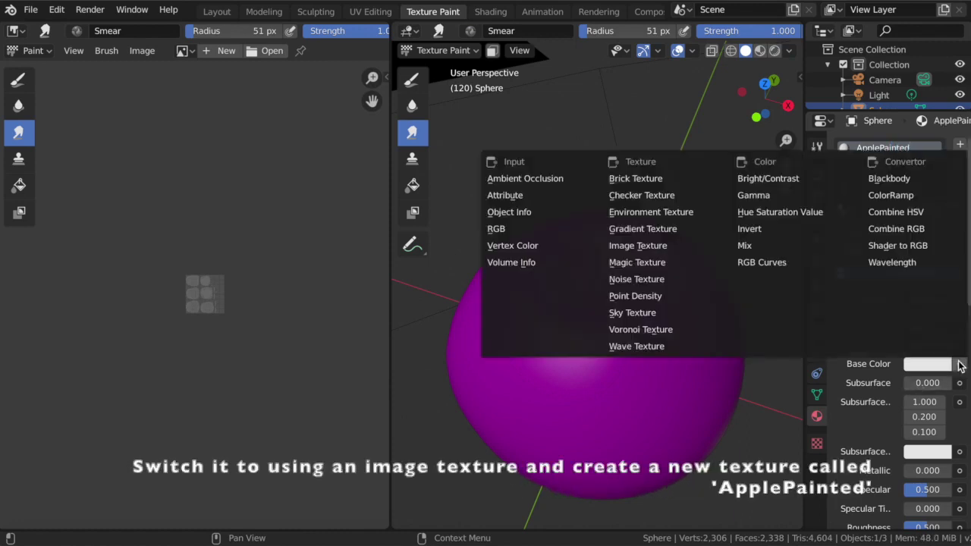
click(668, 246)
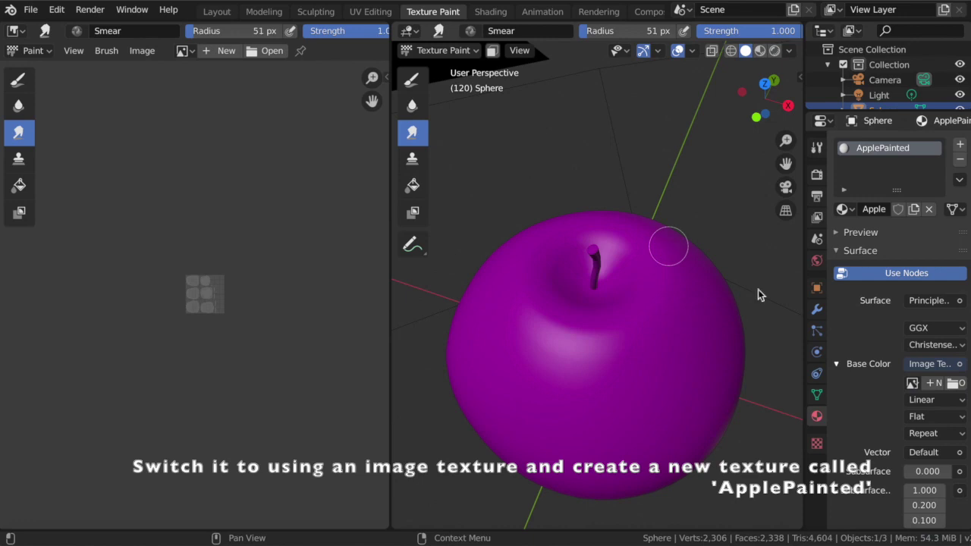
click(931, 384)
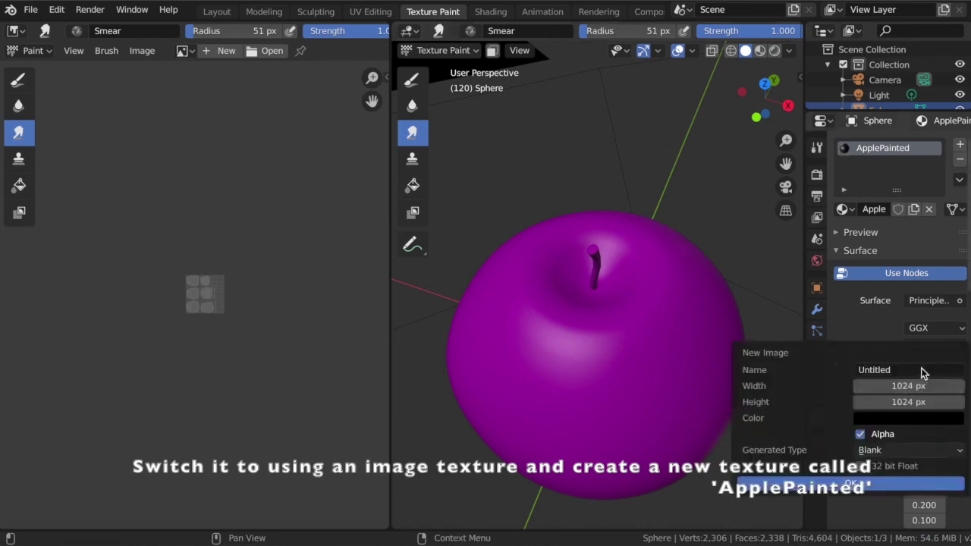
text(ApplePai)
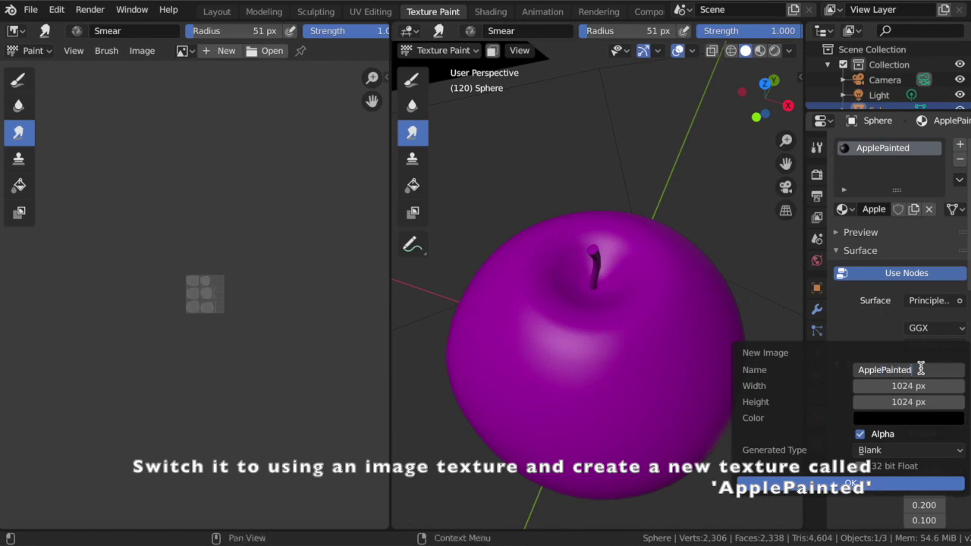
click(851, 484)
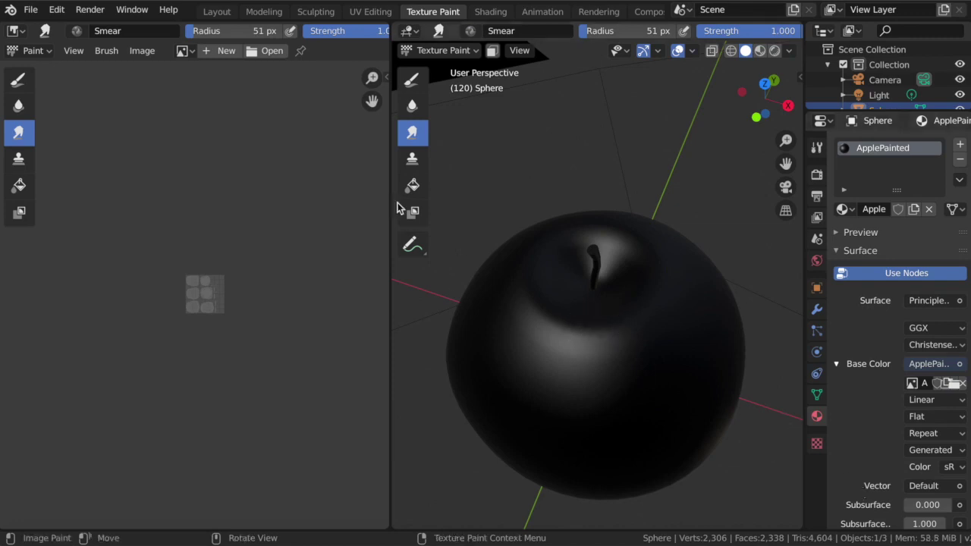
Show the ApplePainted image in the image editor and choose the Draw brush for painting the apple
click(187, 51)
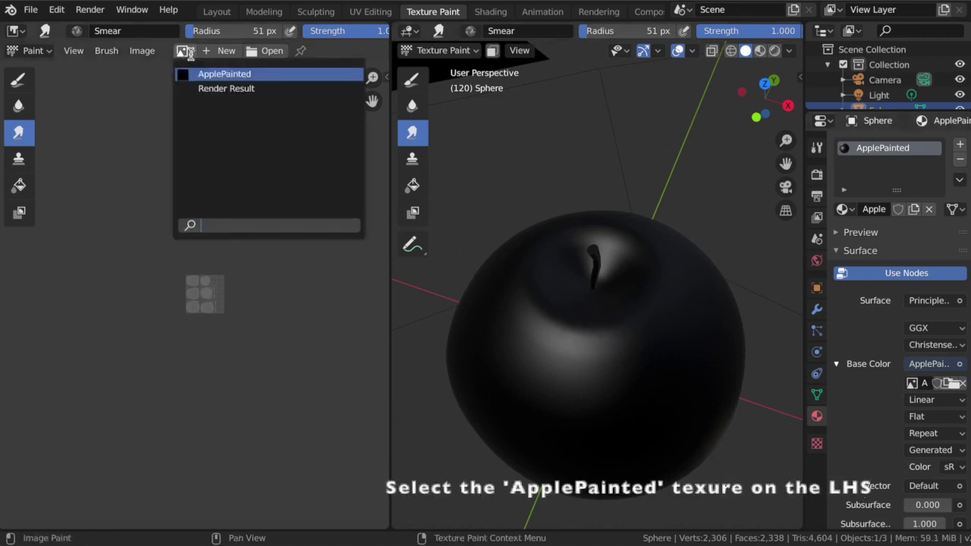
click(200, 73)
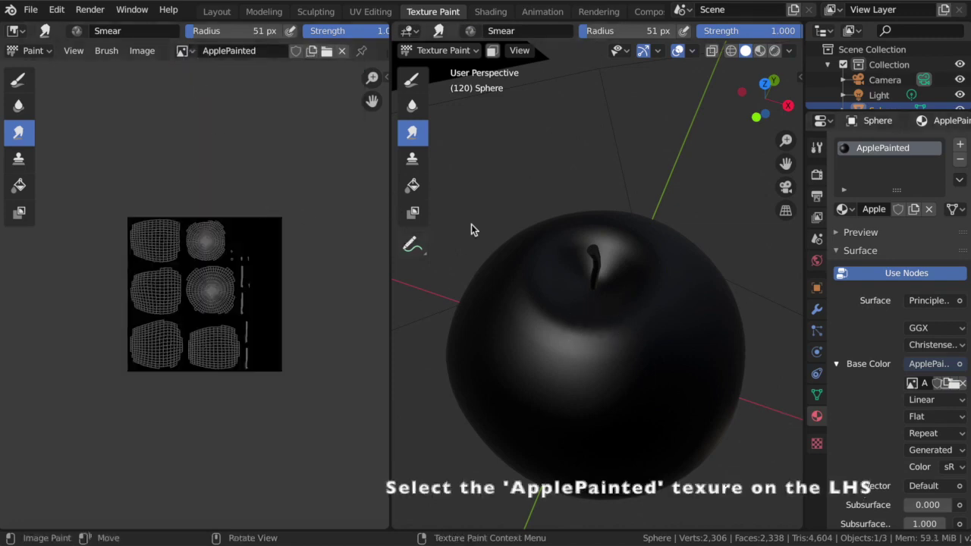
click(413, 80)
middle_drag(612, 206, 613, 207)
Create a new brush texture and load apple-1.png from the Documents folder as its image
click(817, 443)
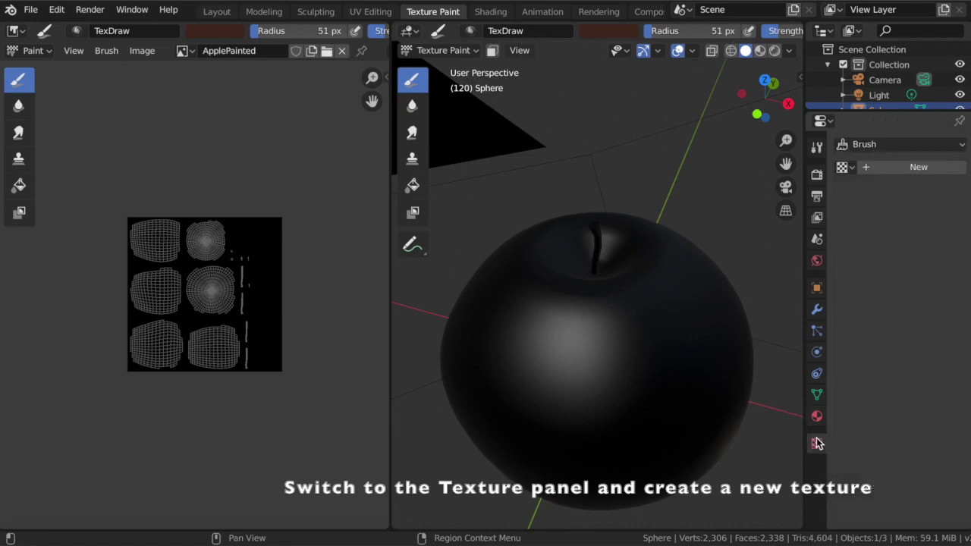
click(895, 170)
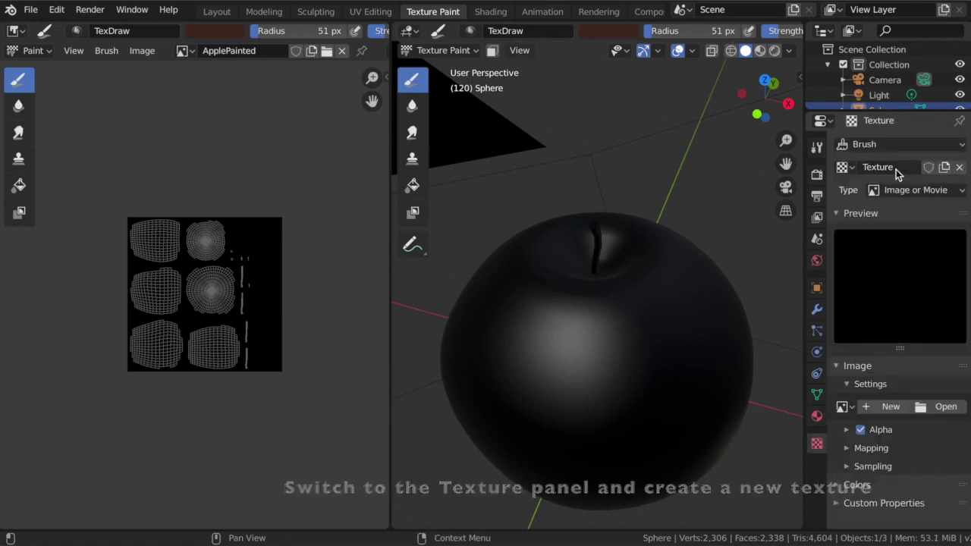
click(940, 409)
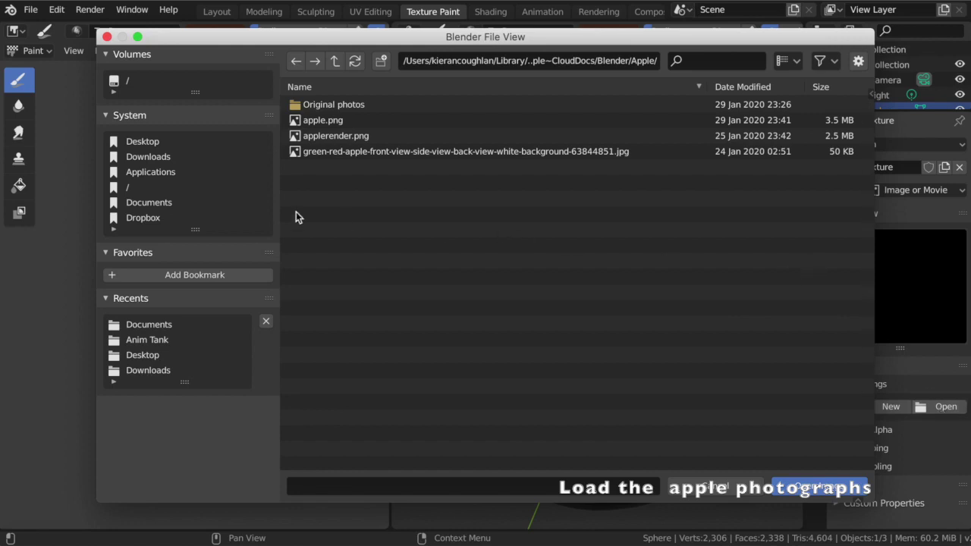
click(152, 204)
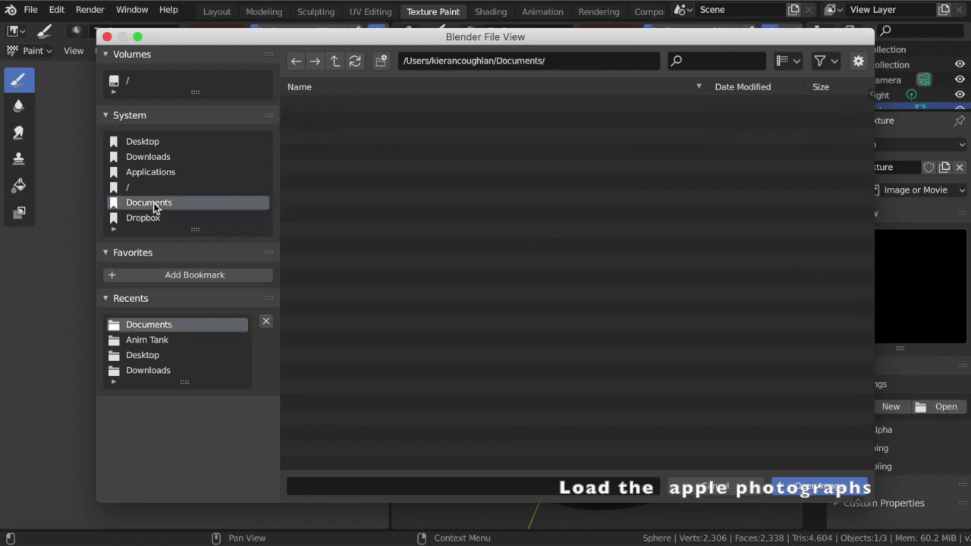
click(339, 293)
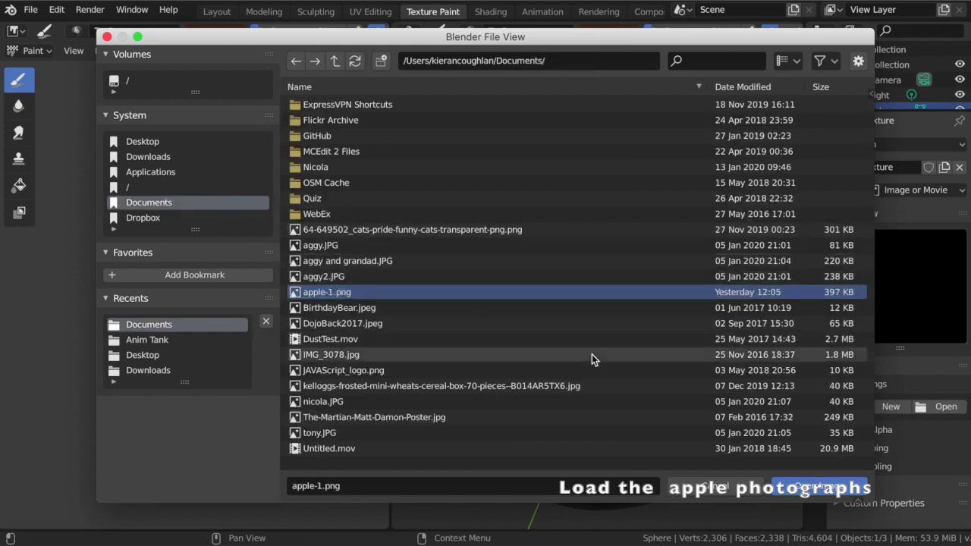
click(805, 489)
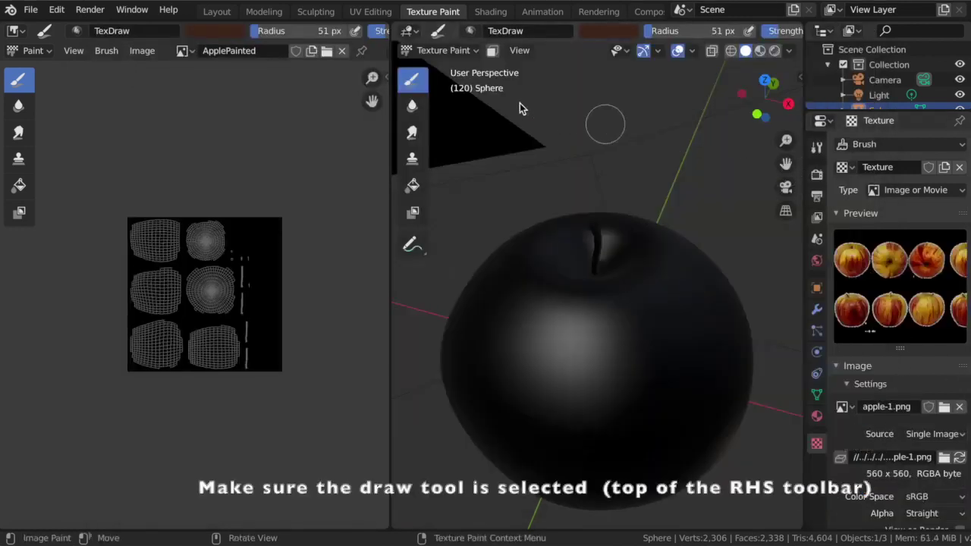
Set the TexDraw brush color to white at full brightness
click(816, 146)
scroll(918, 330, down, 5)
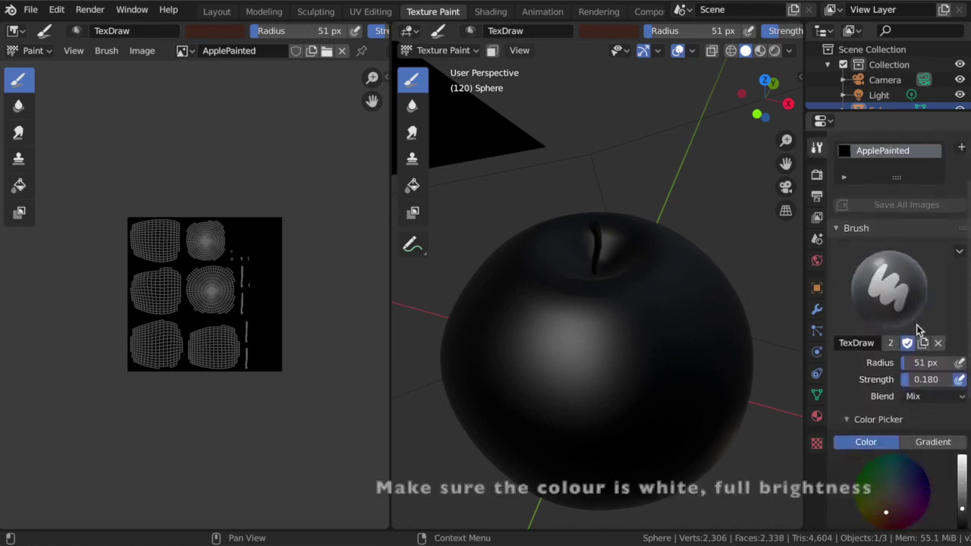
click(893, 429)
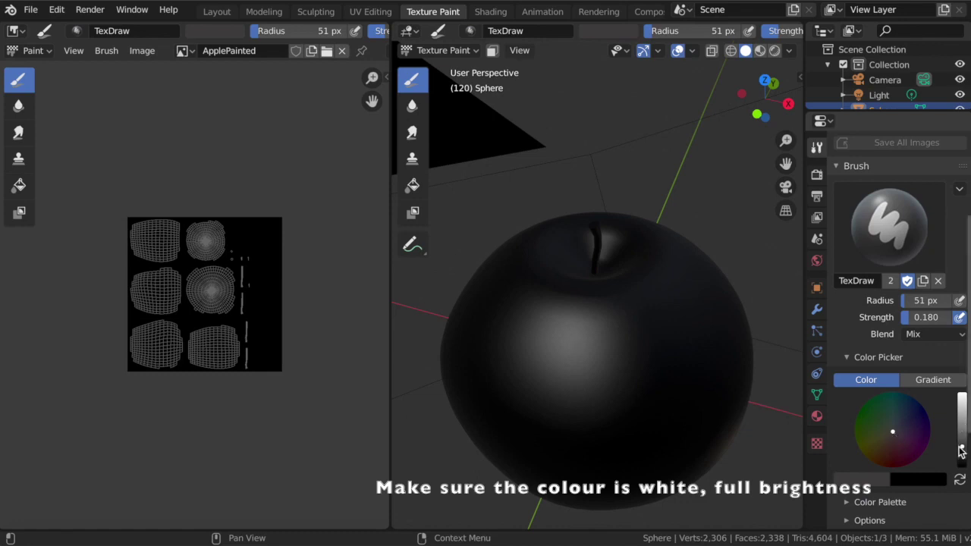
drag(962, 447, 962, 396)
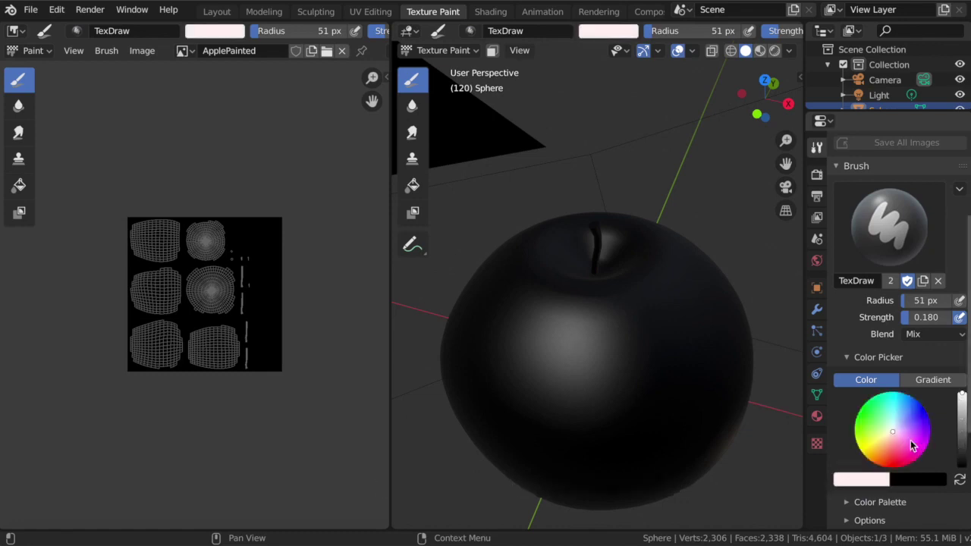
Set the brush texture's mapping to Stencil and match the stencil to the image's aspect ratio
scroll(922, 437, down, 5)
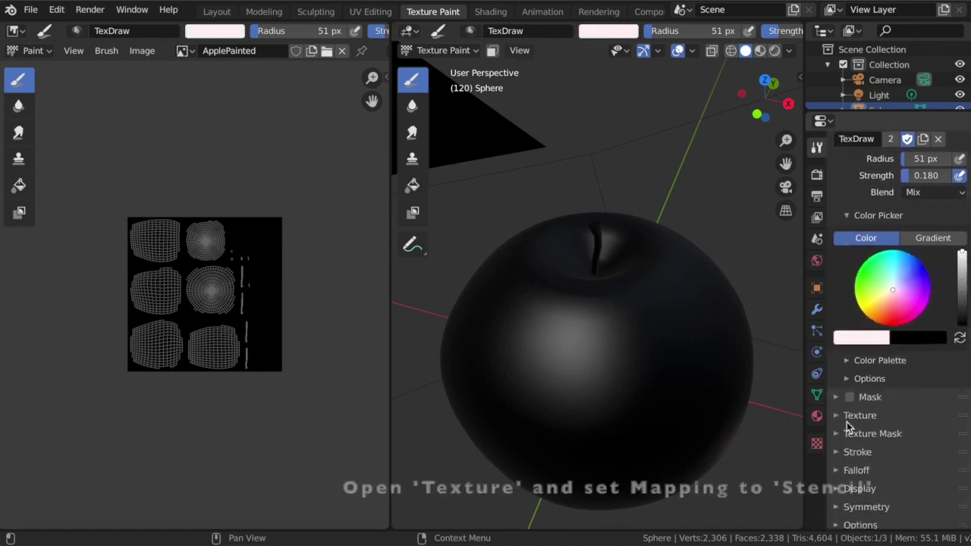
click(843, 416)
scroll(842, 417, down, 3)
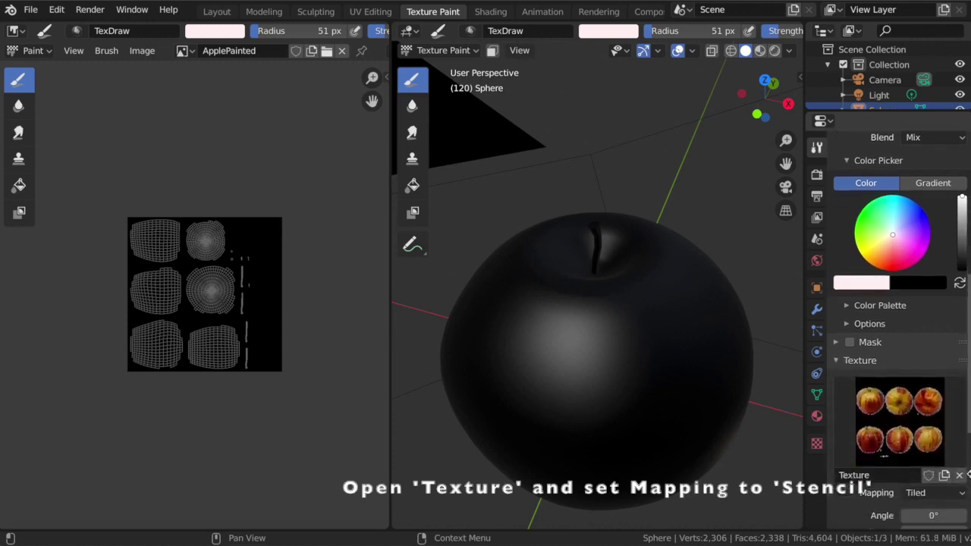
scroll(948, 425, down, 4)
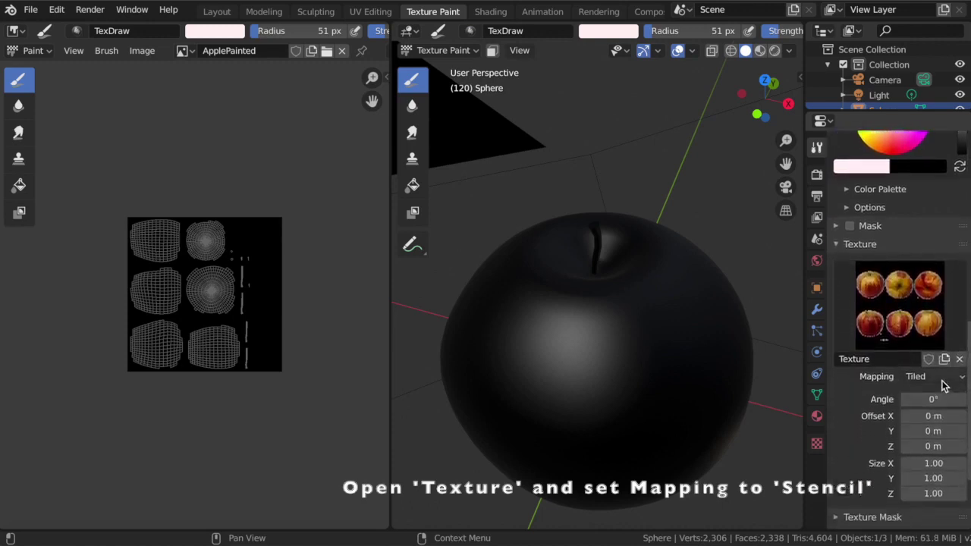
click(940, 378)
click(925, 462)
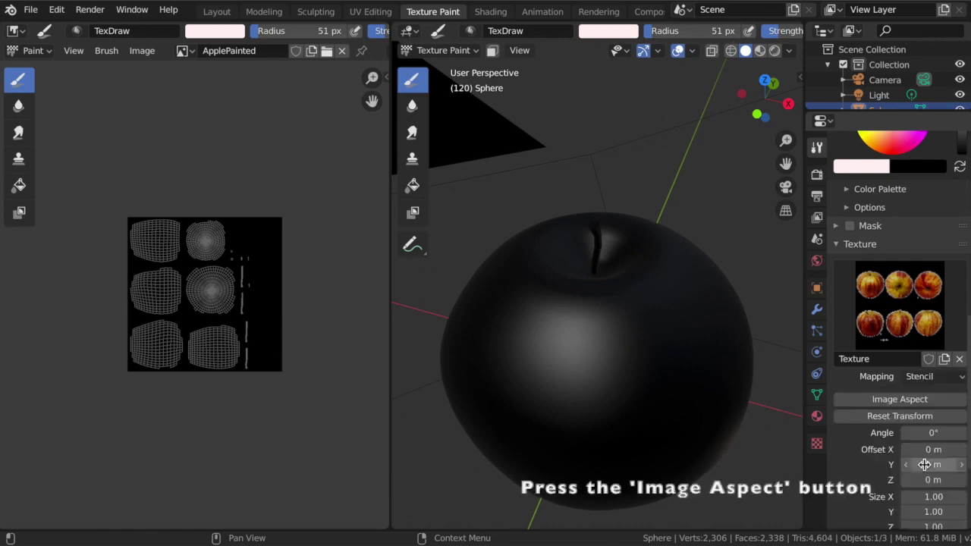
click(919, 401)
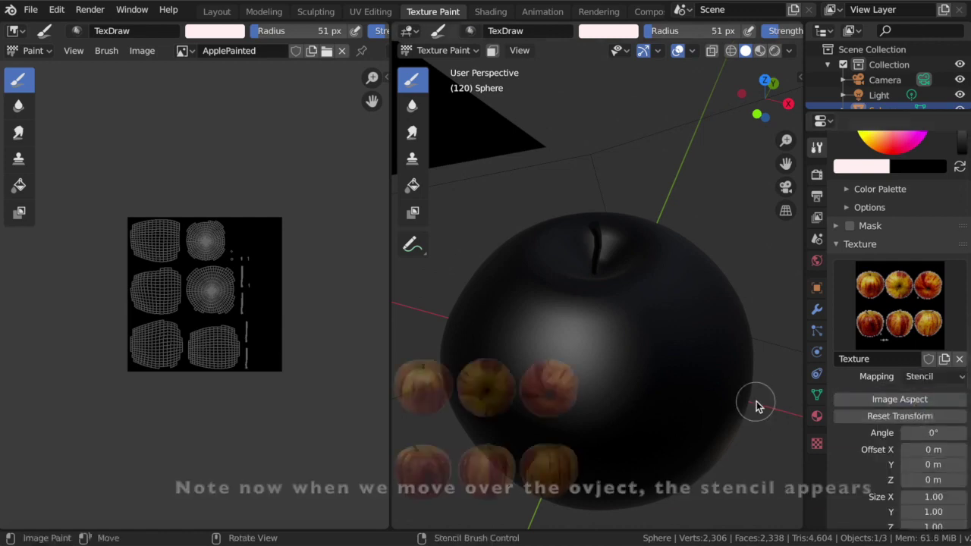
In front view, move the apple photo stencil over the model and enlarge it to about two and a half times its size
click(756, 112)
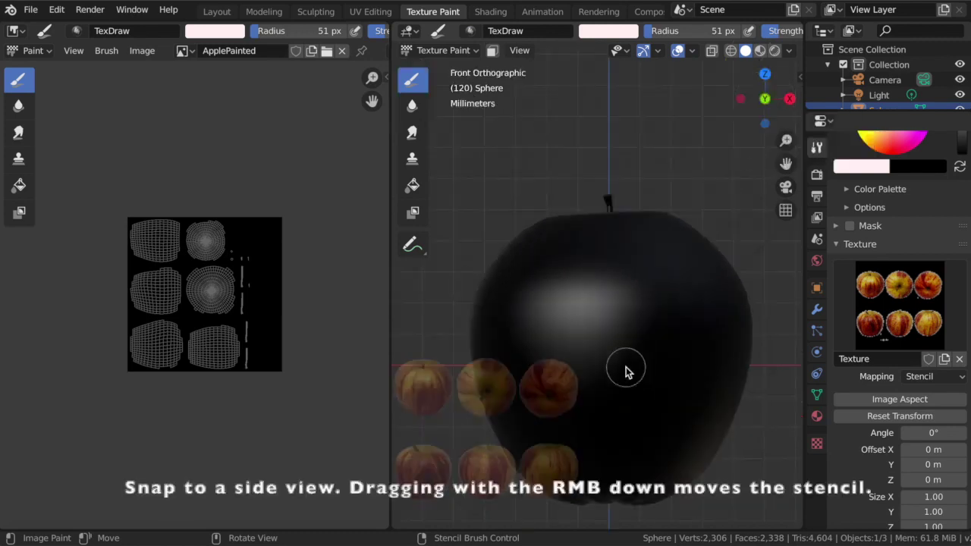
right_drag(625, 371, 725, 271)
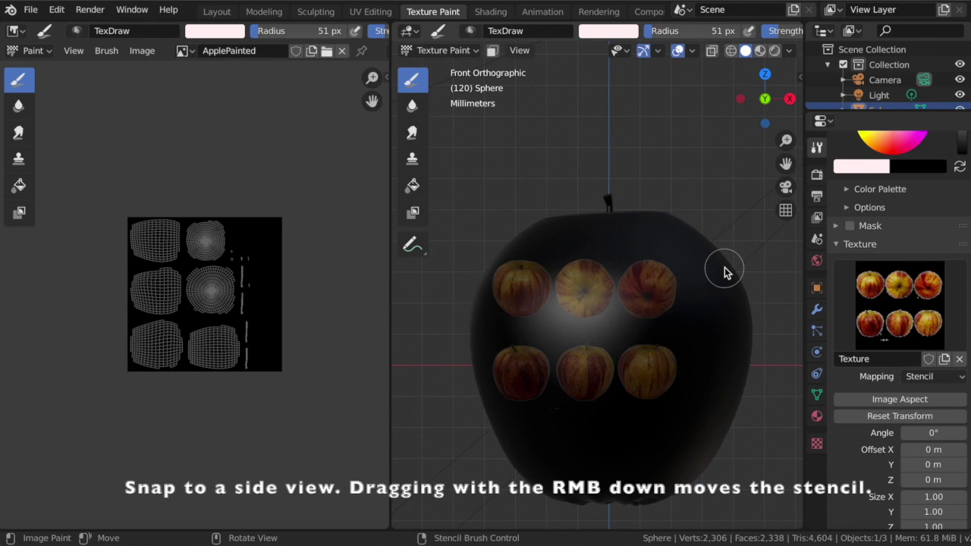
key(shift)
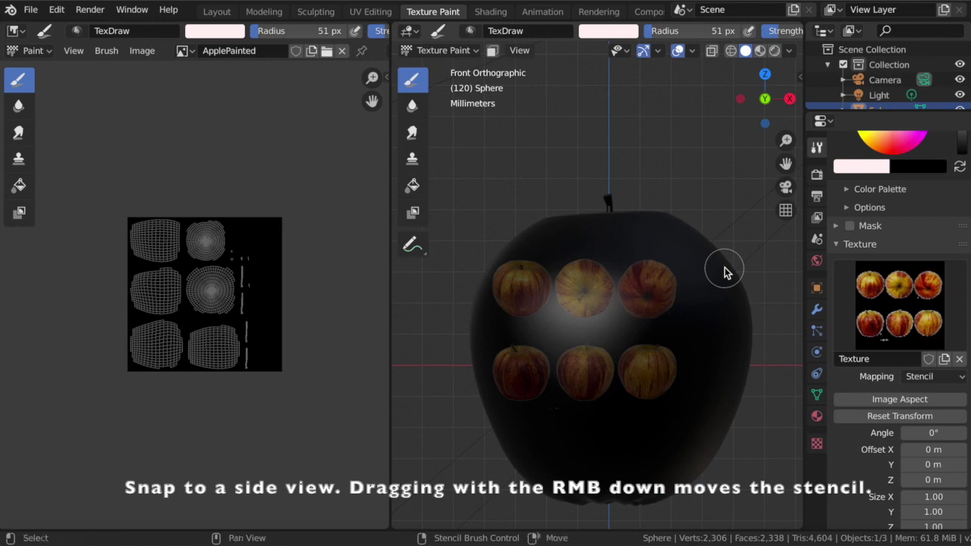
shift+scroll(725, 271, up, 3)
shift+scroll(724, 272, down, 3)
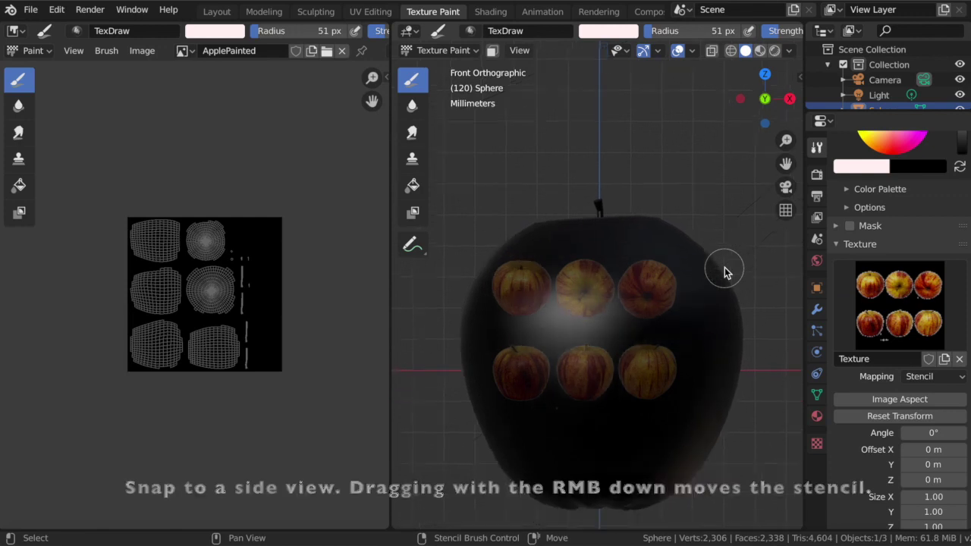
shift+right_drag(725, 271, 721, 0)
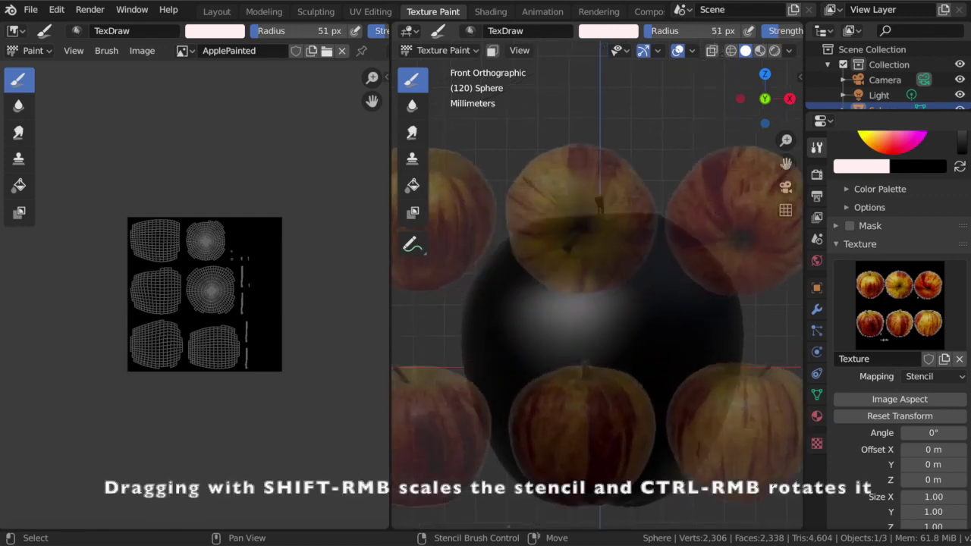
Move and enlarge the stencil until the lower-left apple photo covers the model's front, and set the brush radius to 101 px
right_drag(526, 302, 723, 144)
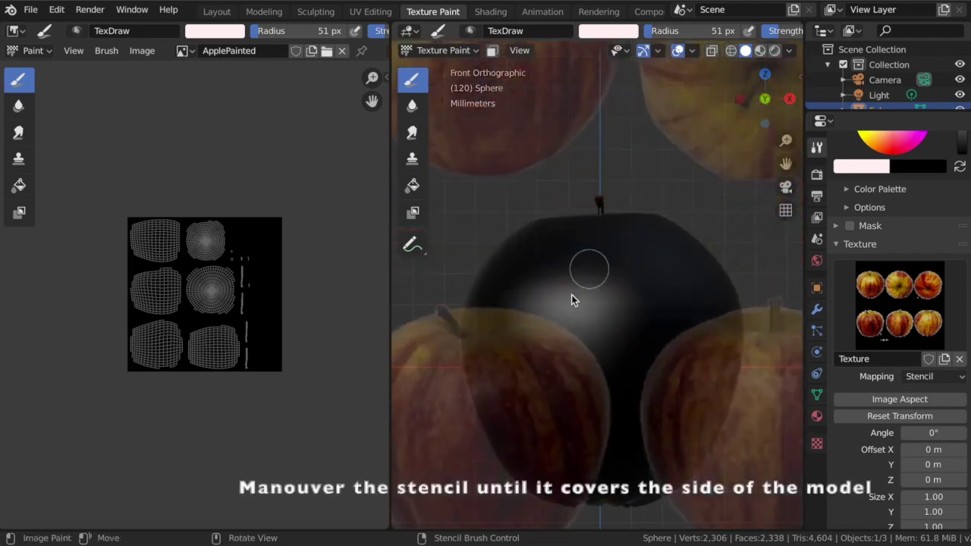
click(675, 232)
right_drag(675, 232, 816, 142)
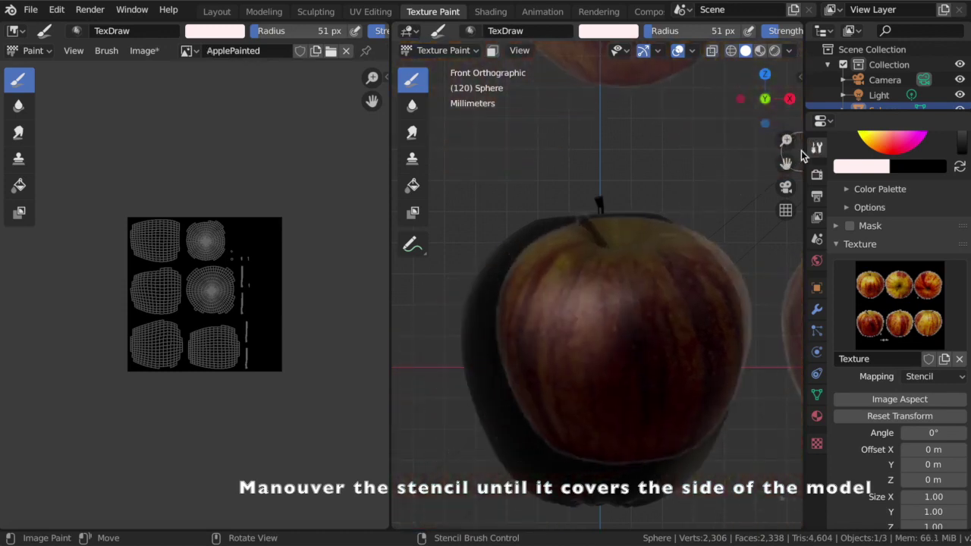
shift+right_drag(703, 212, 728, 342)
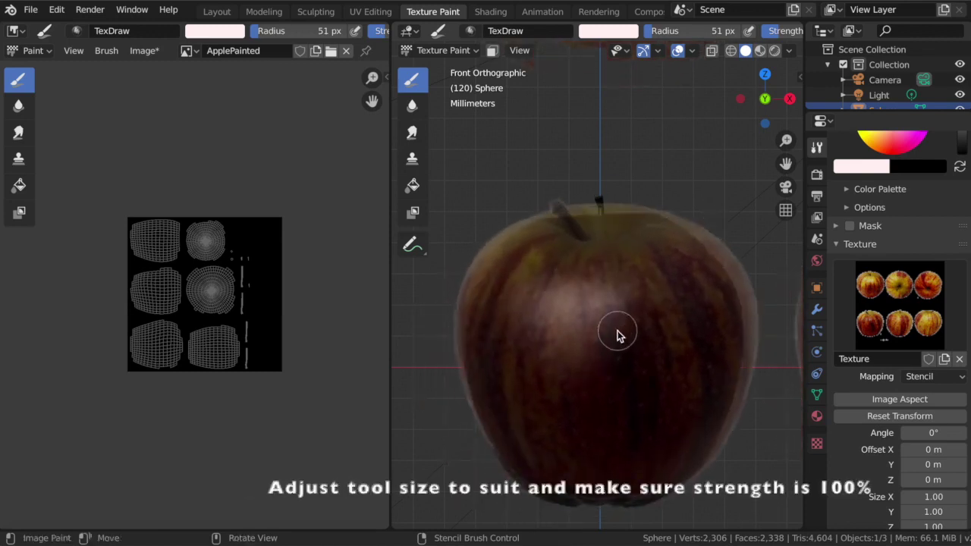
shift+right_drag(616, 339, 630, 376)
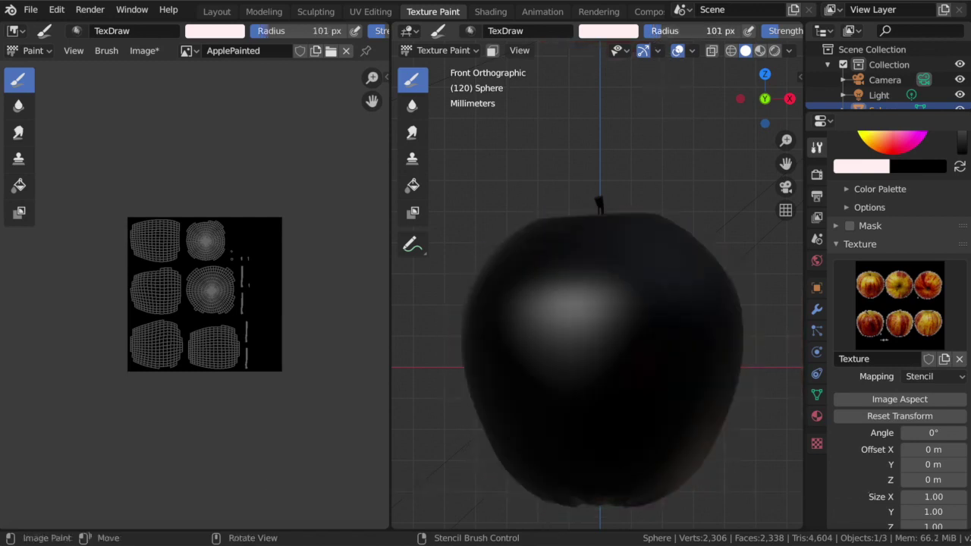
Paint the apple photo over the model's entire front side at brush strength 1.000
click(574, 249)
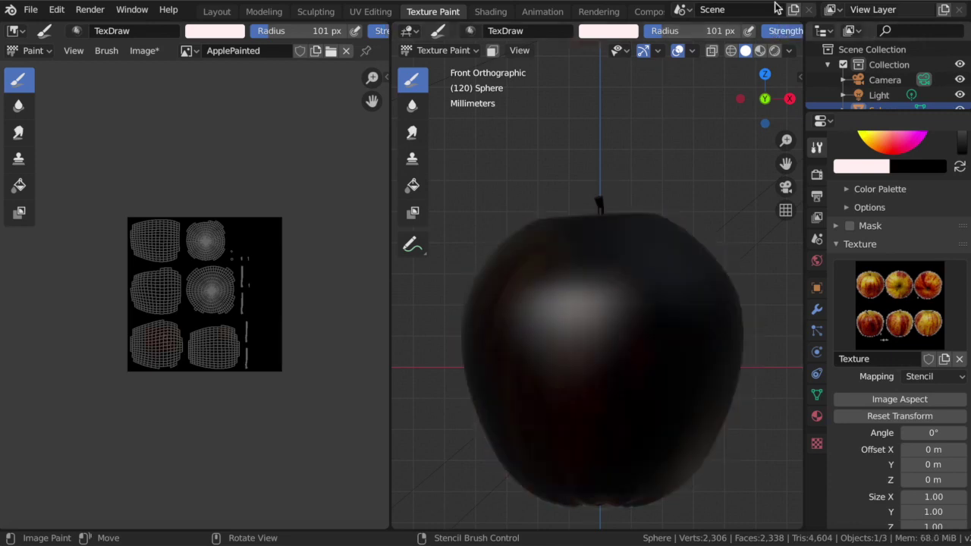
scroll(769, 32, down, 6)
mouse_move(564, 258)
mouse_down()
mouse_move(529, 251)
mouse_move(502, 307)
mouse_up()
mouse_move(511, 362)
mouse_down()
mouse_move(506, 460)
mouse_move(536, 474)
mouse_move(538, 261)
mouse_move(561, 453)
mouse_move(553, 255)
mouse_move(589, 466)
mouse_move(581, 296)
mouse_move(597, 292)
mouse_move(622, 321)
mouse_move(605, 235)
mouse_move(595, 232)
mouse_move(653, 237)
mouse_move(624, 394)
mouse_move(654, 263)
mouse_move(704, 472)
mouse_move(642, 462)
mouse_move(663, 390)
mouse_move(628, 421)
mouse_move(661, 440)
mouse_move(736, 282)
mouse_move(711, 393)
mouse_move(734, 365)
mouse_move(704, 296)
mouse_move(588, 459)
mouse_move(607, 395)
mouse_move(569, 459)
mouse_move(528, 448)
mouse_up()
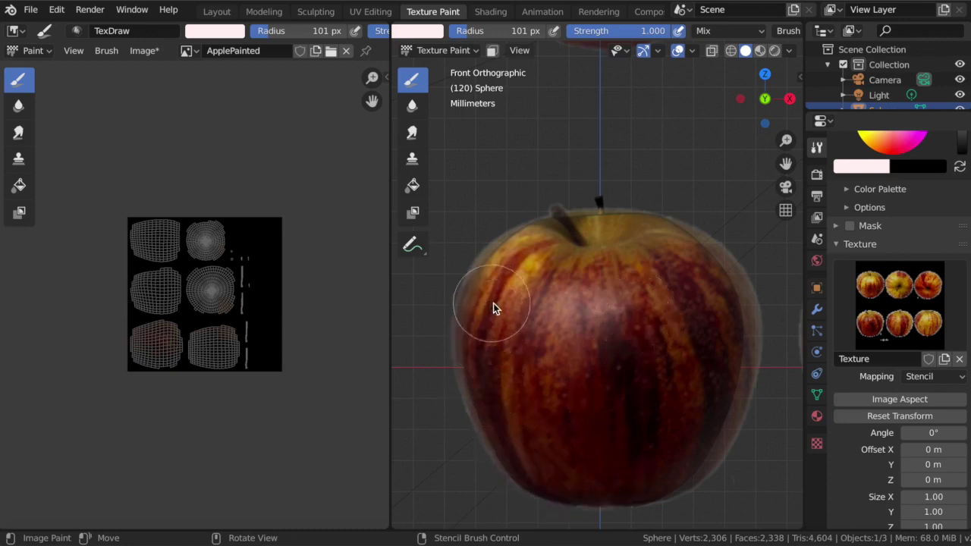
mouse_move(486, 414)
mouse_down()
mouse_move(555, 471)
mouse_move(605, 417)
mouse_up()
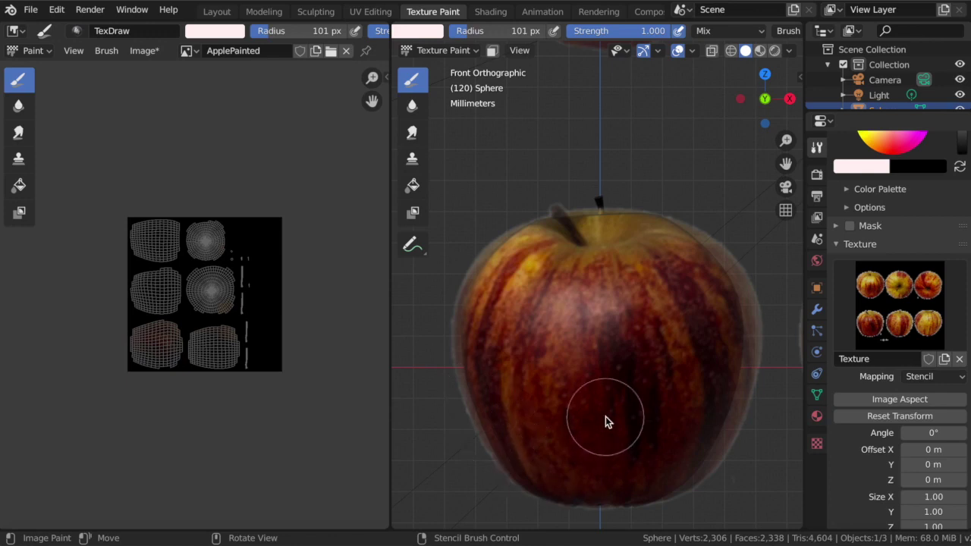
In right view, align the lower-middle apple photo of the stencil with the model and paint that side
click(790, 99)
right_drag(650, 362, 373, 408)
mouse_move(620, 382)
mouse_down()
mouse_move(584, 379)
mouse_move(525, 355)
mouse_up()
right_drag(650, 342, 540, 299)
mouse_move(535, 295)
mouse_down()
mouse_move(553, 269)
mouse_move(546, 478)
mouse_move(562, 467)
mouse_move(539, 279)
mouse_move(616, 246)
mouse_move(596, 422)
mouse_move(600, 382)
mouse_move(620, 362)
mouse_move(628, 447)
mouse_move(635, 440)
mouse_move(672, 346)
mouse_move(670, 410)
mouse_move(627, 250)
mouse_move(540, 239)
mouse_move(534, 272)
mouse_move(513, 273)
mouse_move(522, 482)
mouse_up()
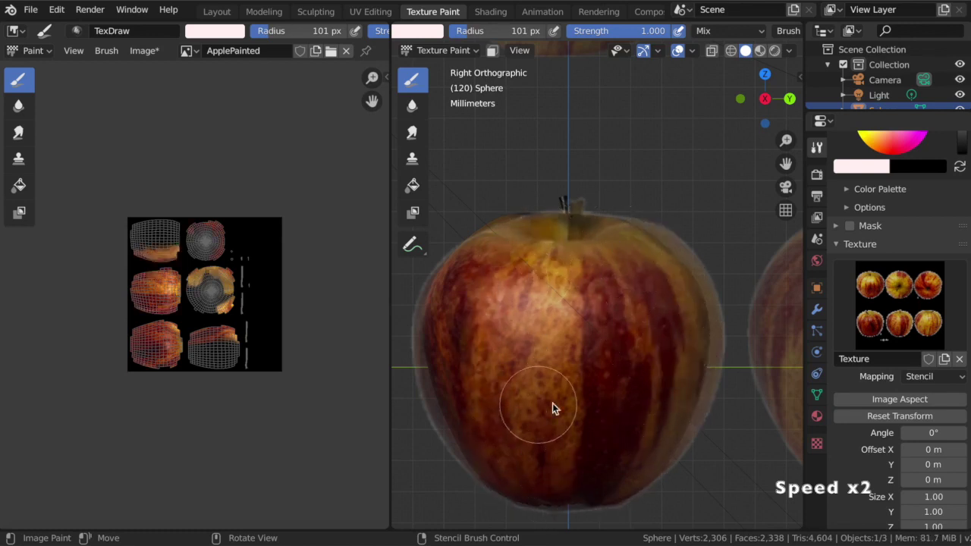
In back view, align the lower-right apple photo of the stencil with the model and paint that side
click(789, 99)
right_drag(683, 328, 367, 339)
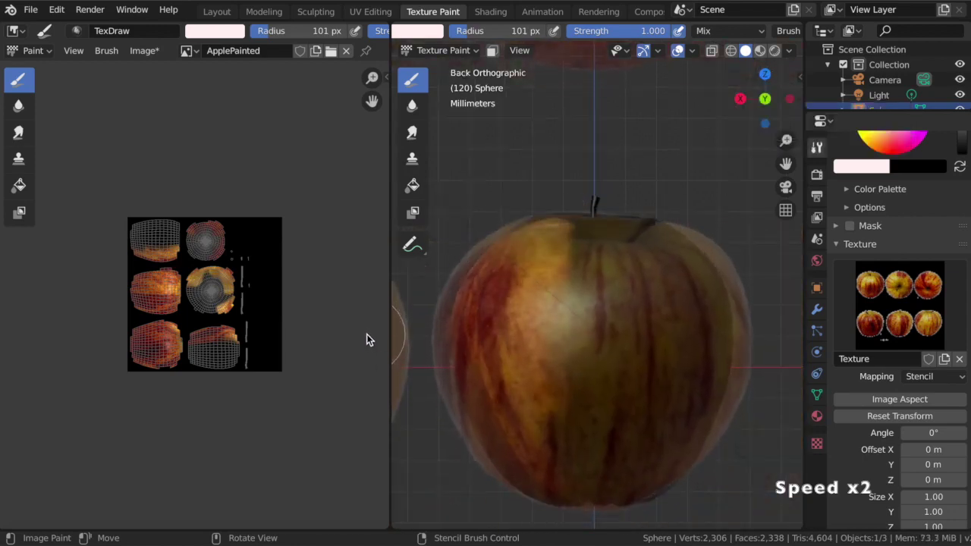
mouse_move(577, 295)
mouse_down()
mouse_move(569, 262)
mouse_move(566, 479)
mouse_move(557, 262)
mouse_move(593, 464)
mouse_move(610, 403)
mouse_move(596, 509)
mouse_move(720, 304)
mouse_move(650, 359)
mouse_move(599, 263)
mouse_move(656, 260)
mouse_move(721, 321)
mouse_move(596, 228)
mouse_up()
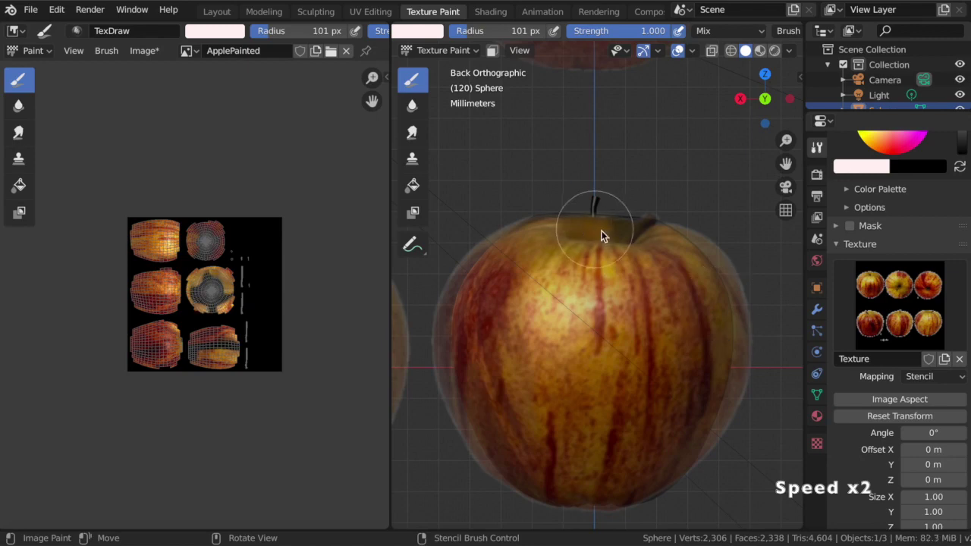
In left view, align the upper-left apple photo of the stencil with the model and paint over the unpainted areas
click(789, 98)
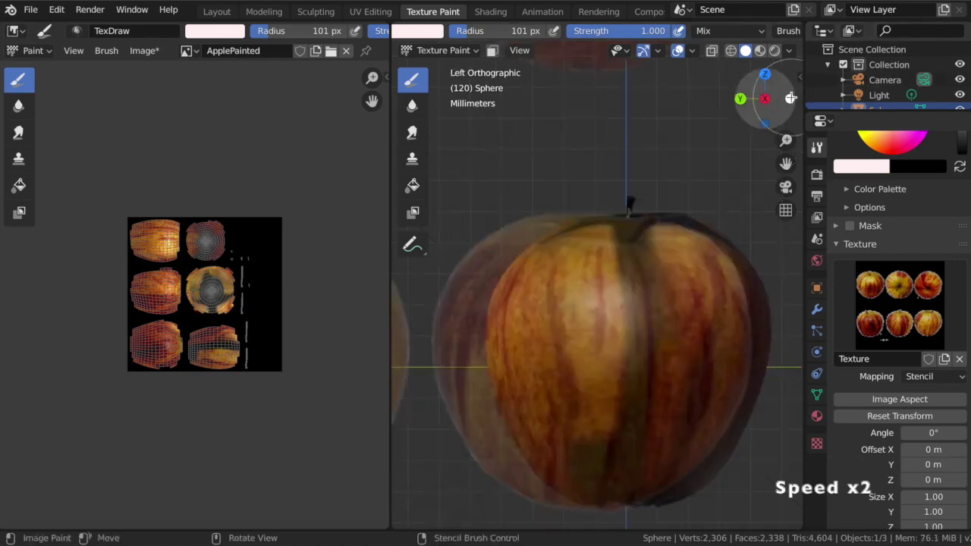
right_drag(572, 350, 958, 545)
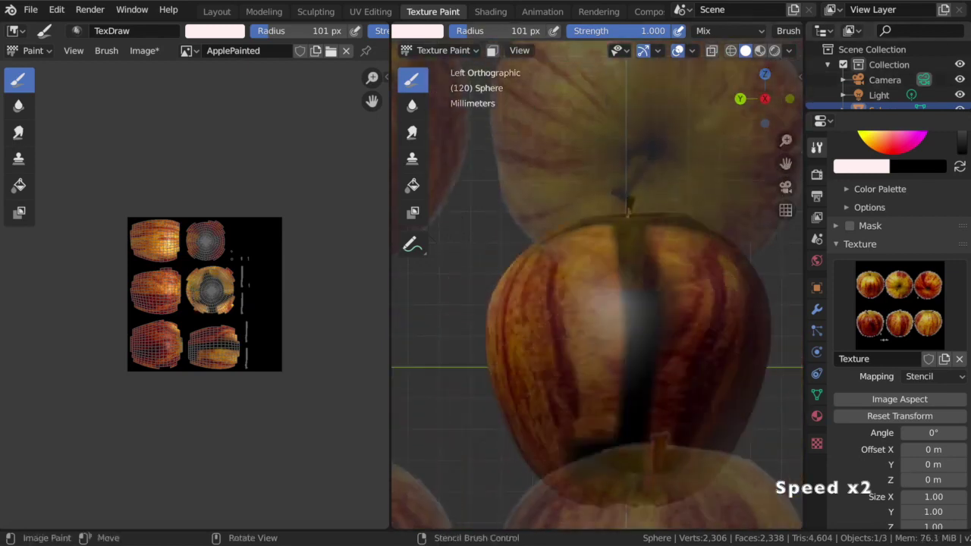
right_drag(713, 364, 884, 540)
mouse_move(638, 289)
mouse_down()
mouse_move(596, 450)
mouse_move(680, 472)
mouse_up()
mouse_move(616, 494)
mouse_down()
mouse_move(702, 274)
mouse_move(660, 333)
mouse_move(721, 204)
mouse_up()
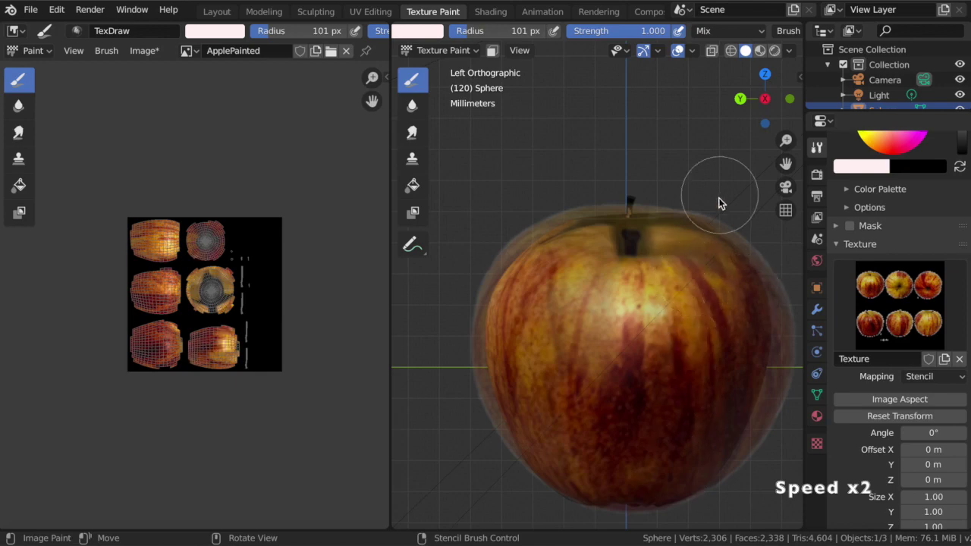
In top view, align the upper-middle apple photo of the stencil with the model and paint around the stem hollow
click(765, 73)
right_drag(668, 328, 297, 292)
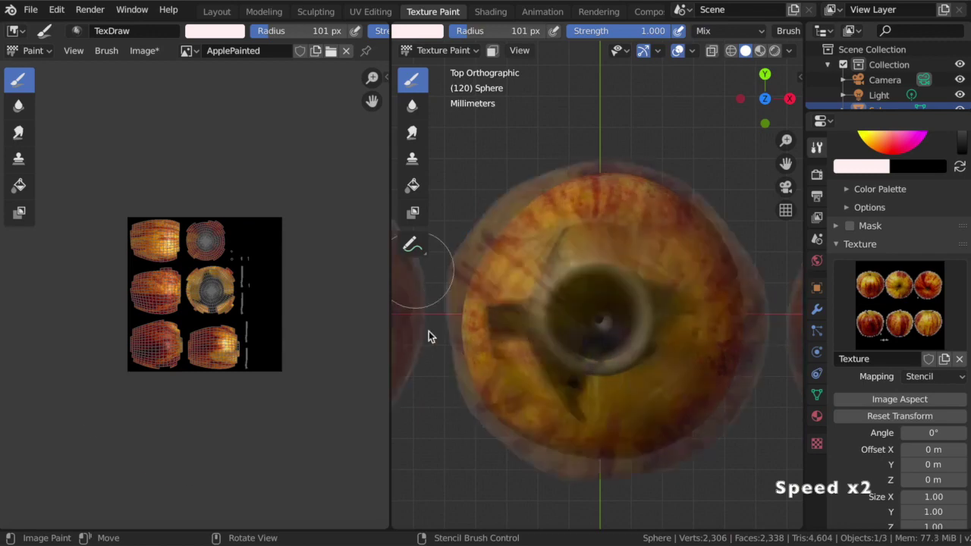
scroll(903, 455, down, 4)
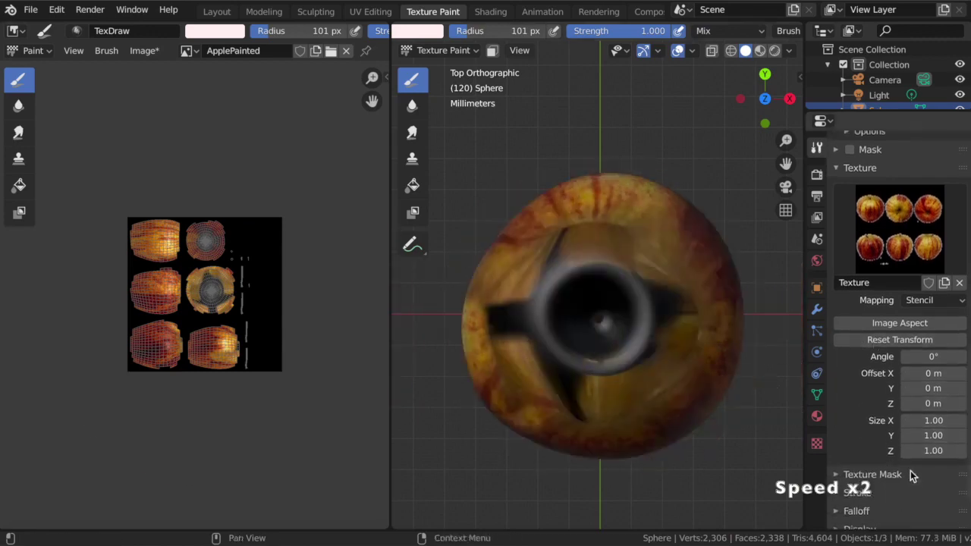
mouse_move(507, 326)
right_down()
mouse_move(486, 315)
mouse_move(508, 316)
right_up()
mouse_move(508, 316)
mouse_down()
mouse_move(517, 323)
mouse_move(557, 313)
mouse_move(583, 254)
mouse_up()
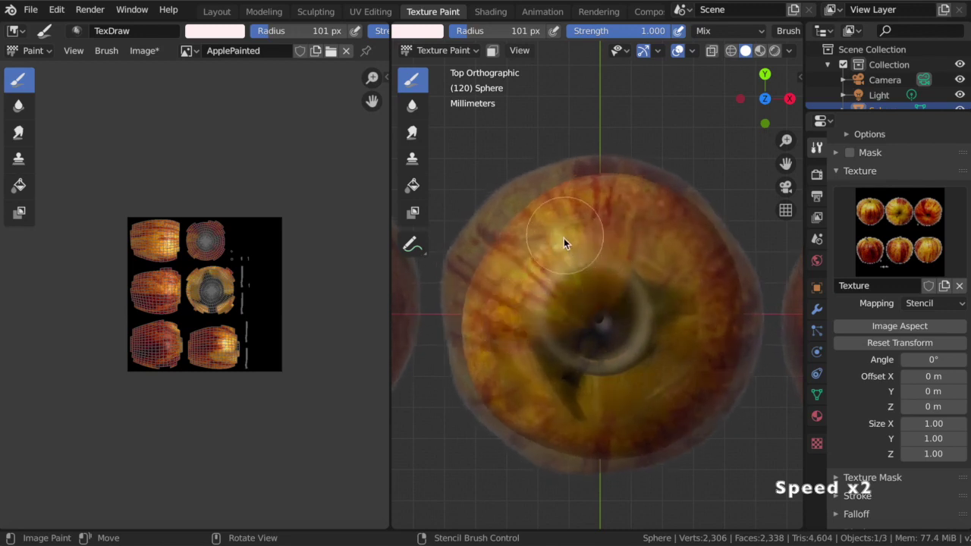
drag(575, 402, 579, 420)
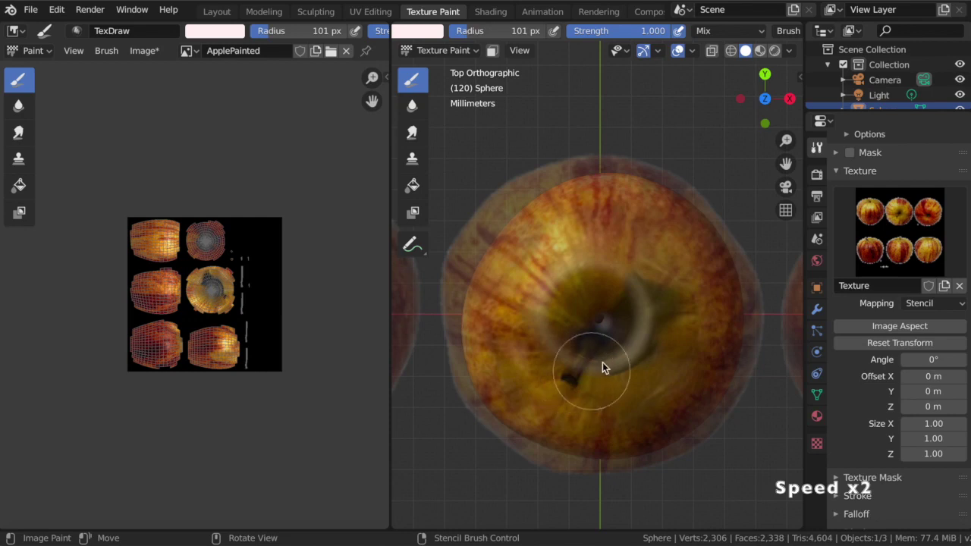
mouse_move(586, 358)
mouse_down()
mouse_move(661, 321)
mouse_move(654, 296)
mouse_move(598, 302)
mouse_move(605, 334)
mouse_move(600, 325)
mouse_up()
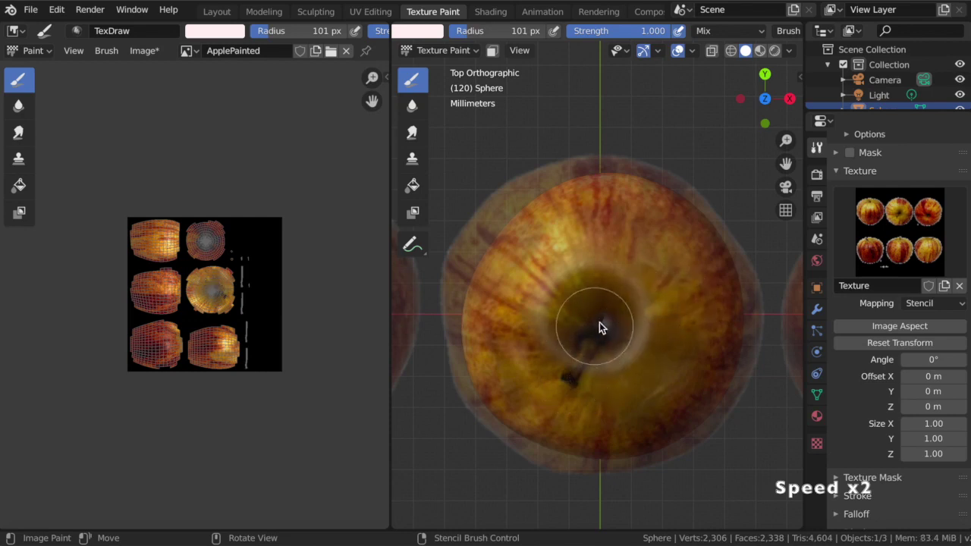
In bottom view, align the upper-right apple photo of the stencil with the model and paint the apple's base
click(765, 97)
right_drag(686, 330, 345, 237)
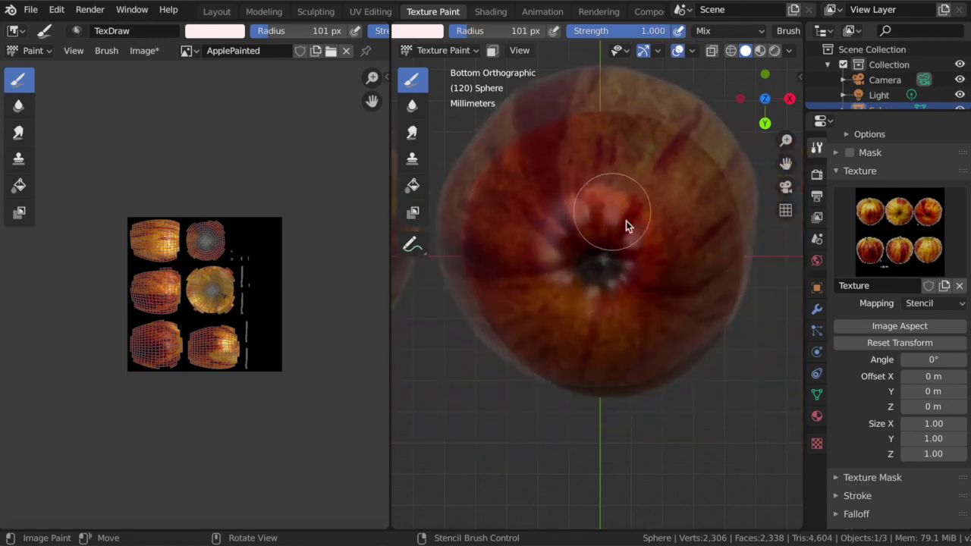
Switch to the Clone brush and open its radius and strength settings over the model
click(412, 158)
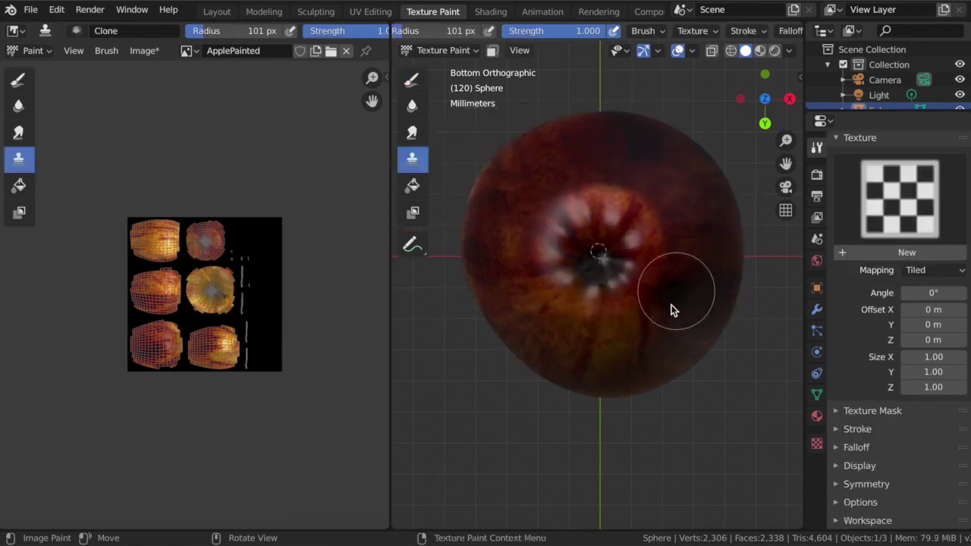
right_click(666, 311)
right_click(704, 145)
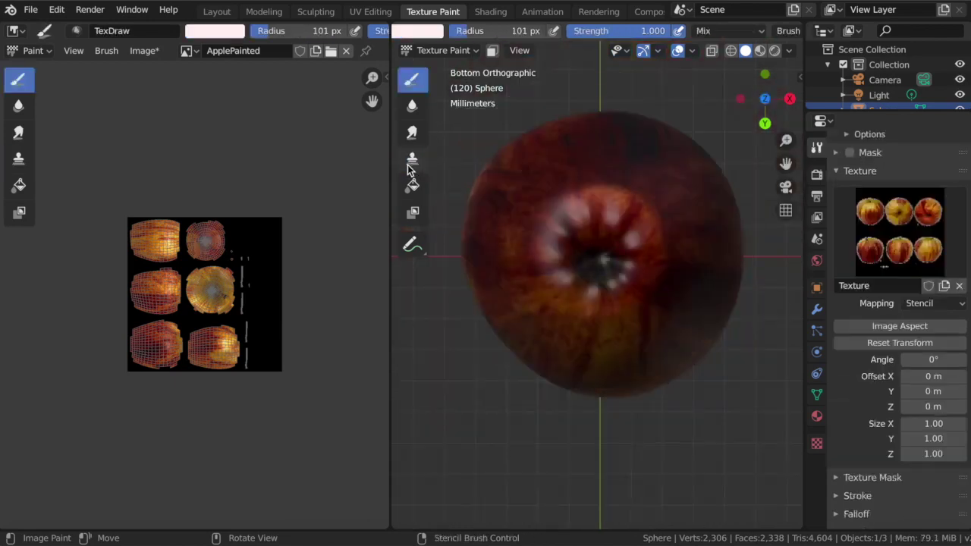
click(412, 158)
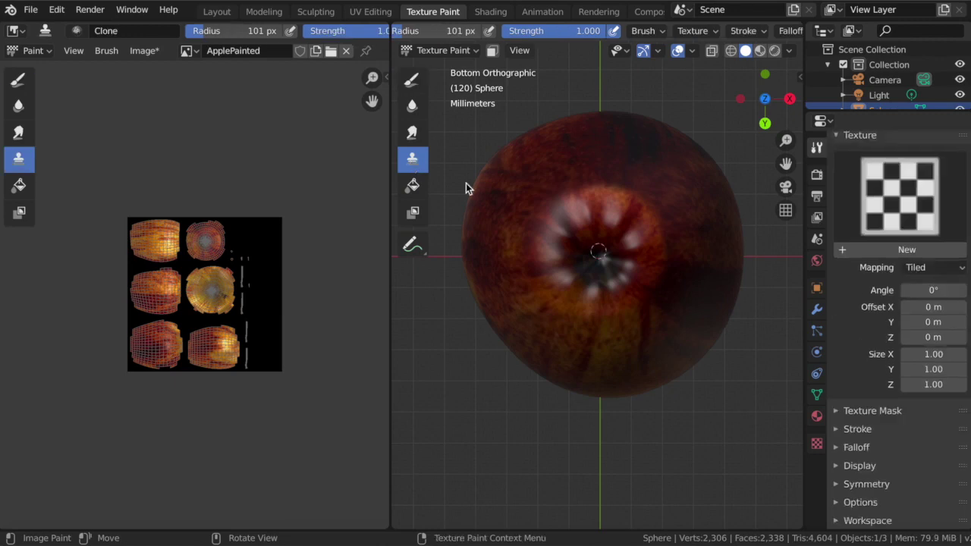
right_click(666, 315)
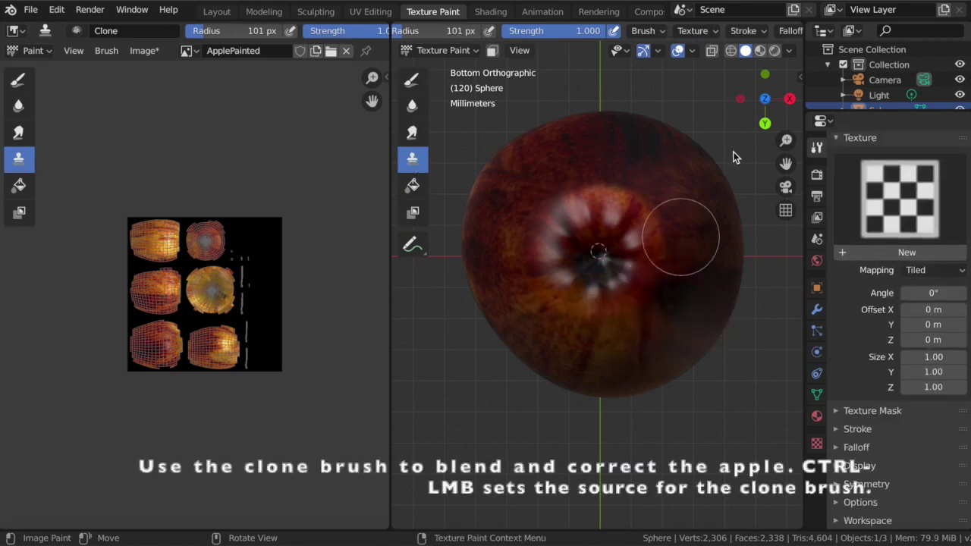
right_click(704, 144)
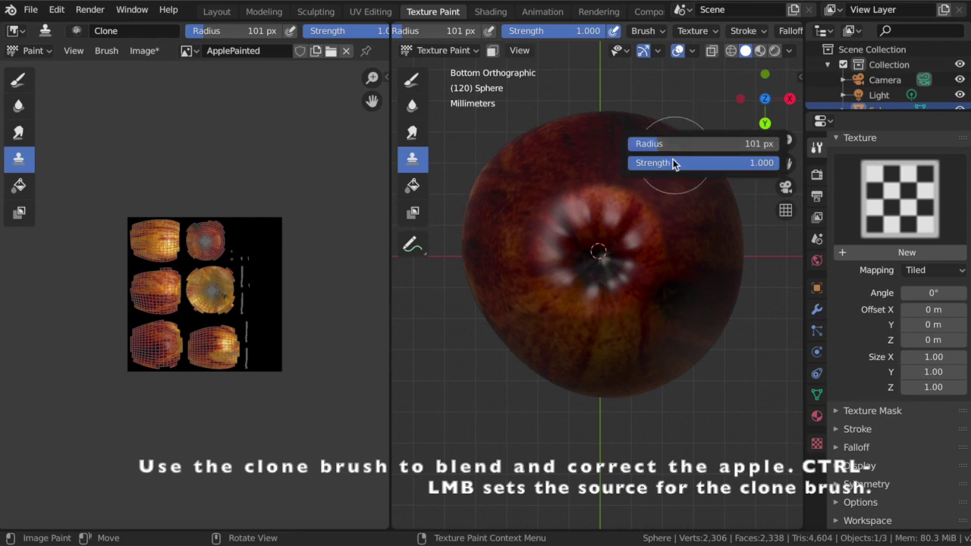
Set a clone source on the apple's front-right side and clone that skin over the blurry area just above it
middle_drag(593, 206, 594, 202)
scroll(599, 283, up, 3)
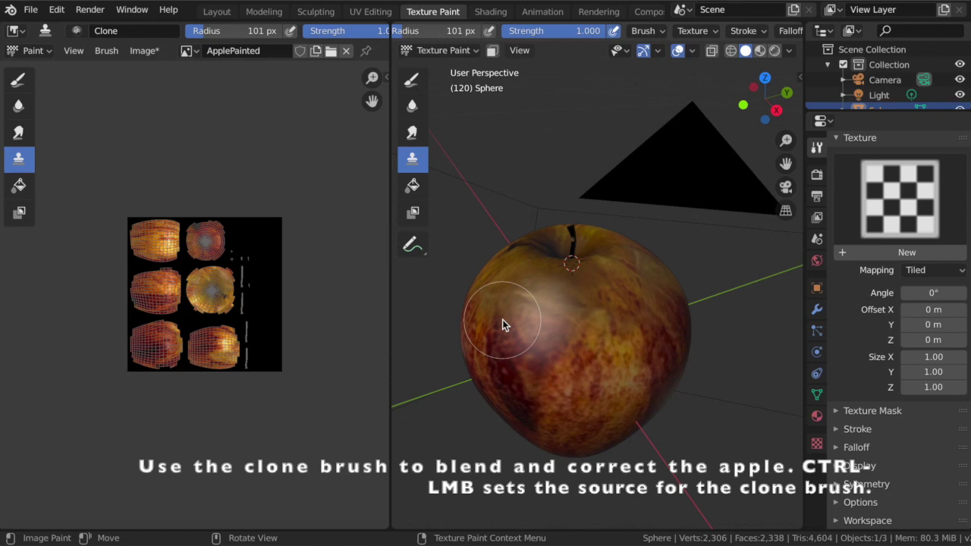
ctrl+click(534, 329)
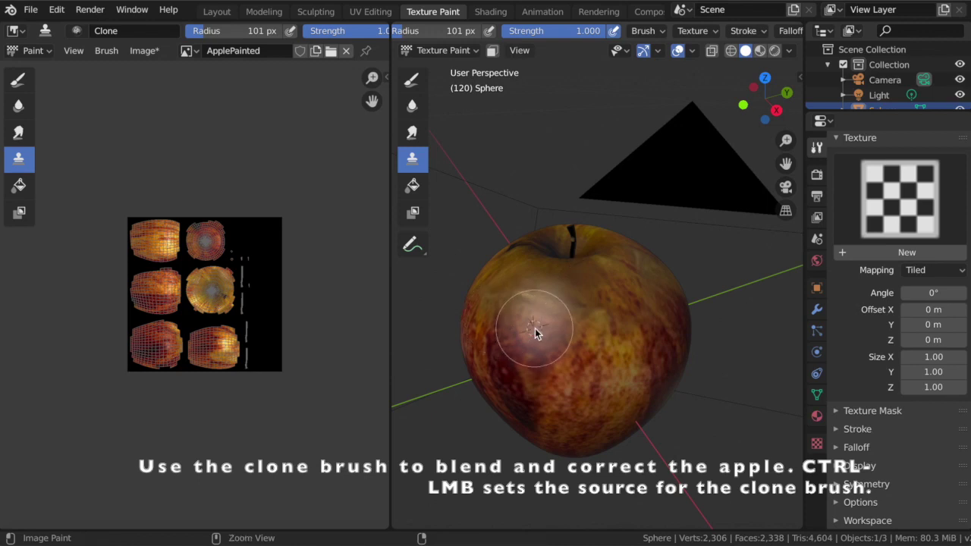
mouse_move(529, 302)
mouse_down()
mouse_move(530, 289)
mouse_move(557, 327)
mouse_move(560, 314)
mouse_up()
Clone speckled red skin over the blurry patches on the apple's front side, resampling the source nearby
middle_drag(506, 299, 620, 352)
drag(620, 358, 604, 364)
ctrl+click(584, 360)
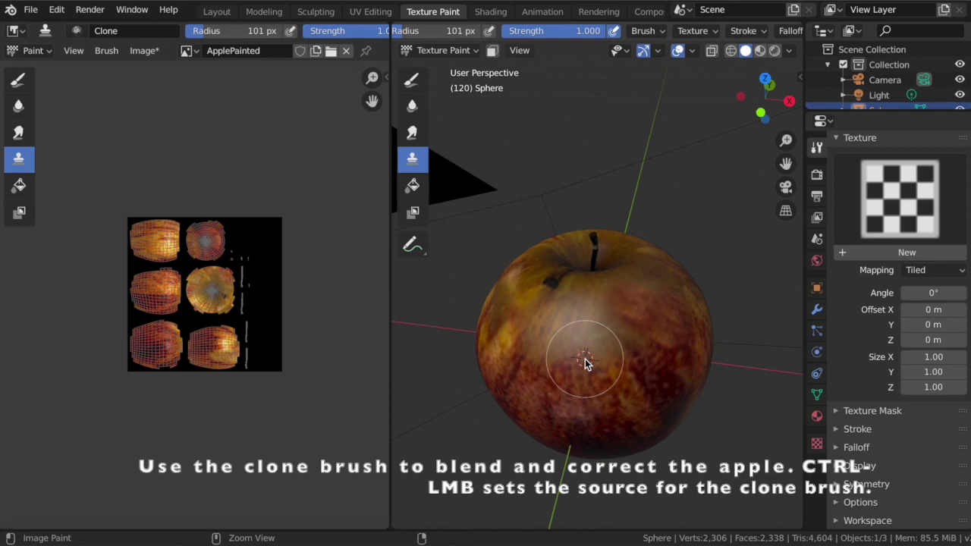
mouse_move(604, 328)
mouse_down()
mouse_move(520, 348)
mouse_move(543, 349)
mouse_move(549, 336)
mouse_move(572, 349)
mouse_up()
ctrl+click(533, 347)
Clone nearby striped skin over the seam on the apple's front-left side
middle_drag(573, 349, 585, 364)
ctrl+click(591, 368)
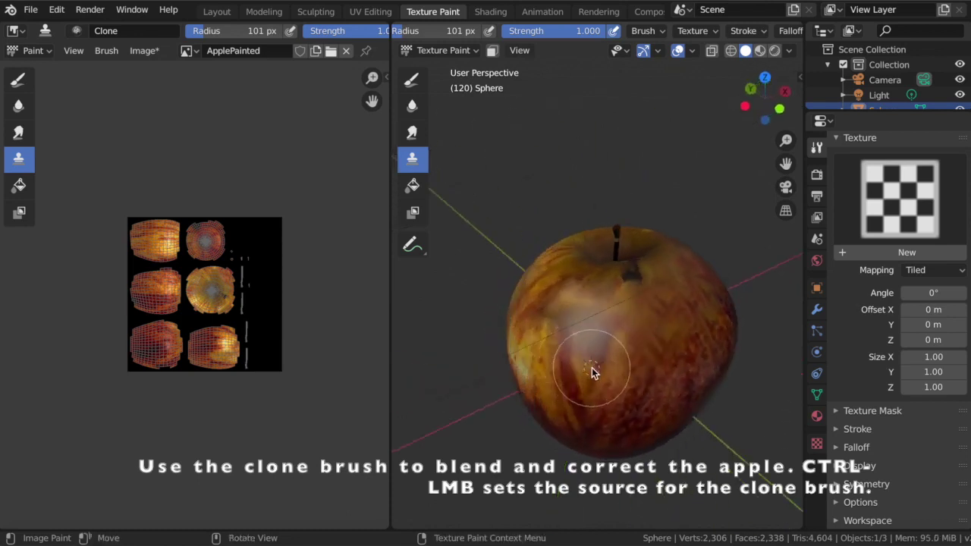
mouse_move(591, 337)
mouse_down()
mouse_move(596, 362)
mouse_move(584, 318)
mouse_move(600, 329)
mouse_up()
ctrl+click(563, 338)
Sample the skin on the apple's left side and clone it over the bright patch around the middle
middle_drag(623, 330, 622, 331)
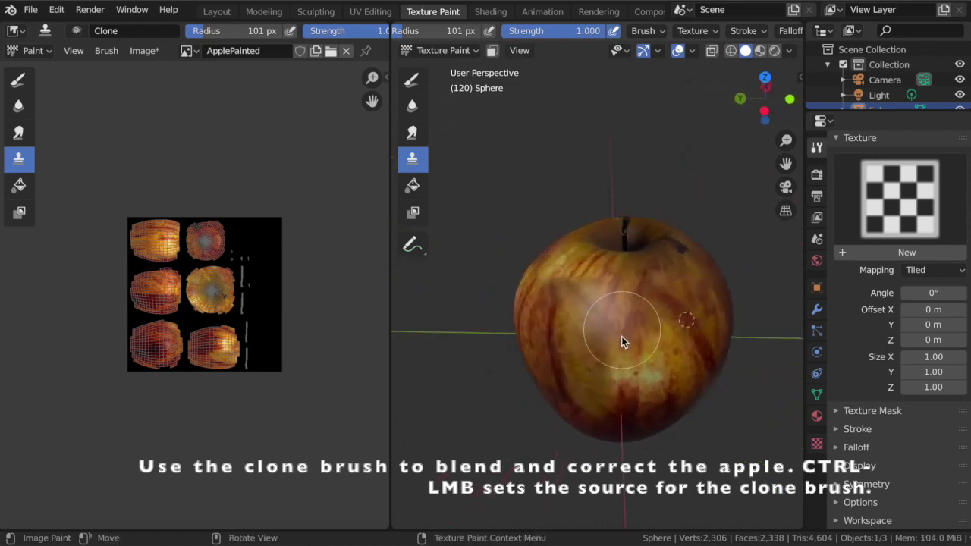
ctrl+click(599, 363)
drag(599, 339, 585, 382)
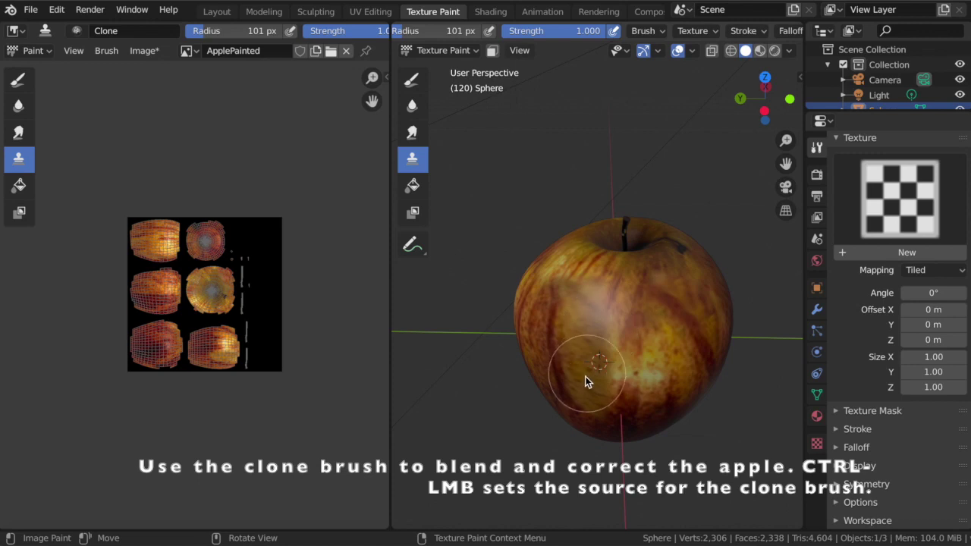
Clone skin from near the stem hollow over the blurry upper shoulder on the apple's back-left side
middle_drag(579, 393, 582, 395)
ctrl+click(624, 259)
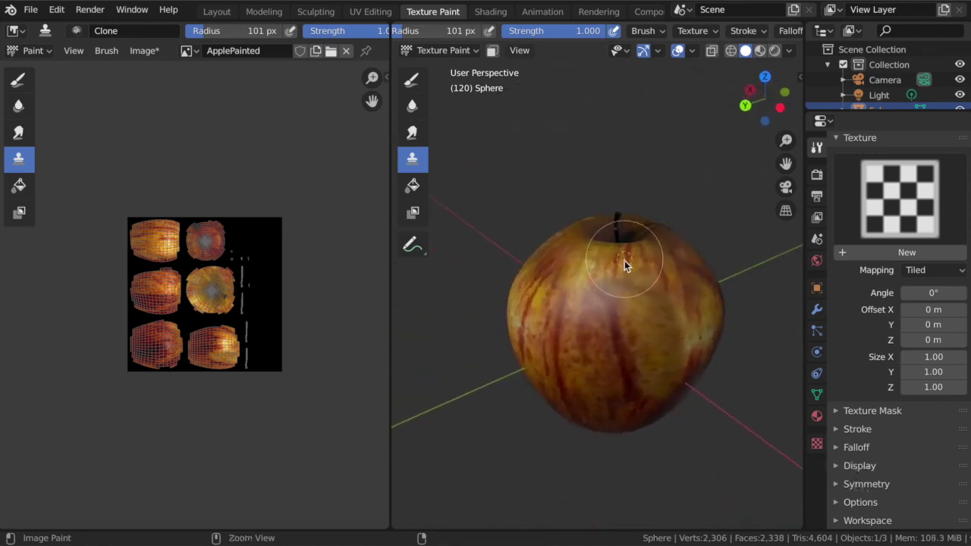
mouse_move(626, 287)
mouse_down()
mouse_move(644, 301)
mouse_move(644, 321)
mouse_move(629, 266)
mouse_up()
ctrl+click(591, 269)
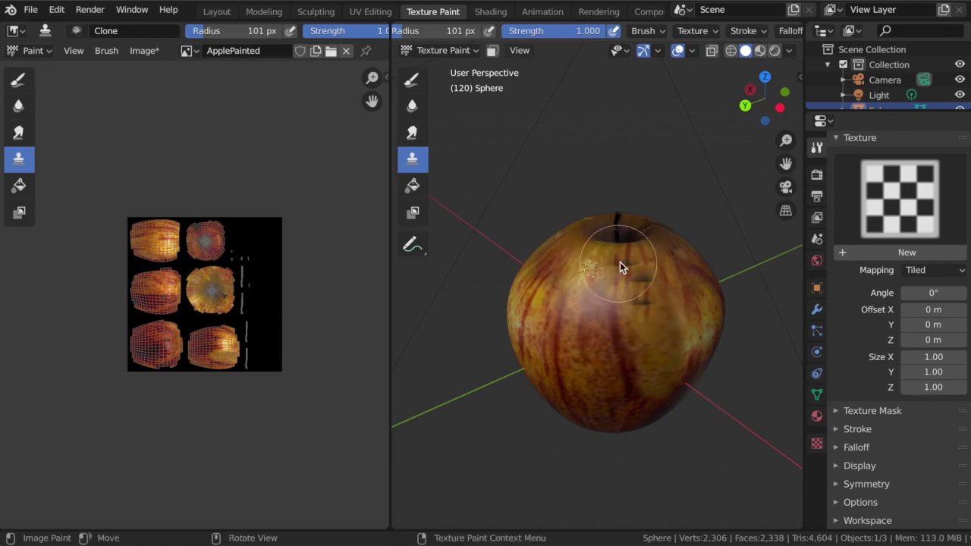
mouse_move(620, 267)
mouse_down()
mouse_move(640, 316)
mouse_move(650, 293)
mouse_up()
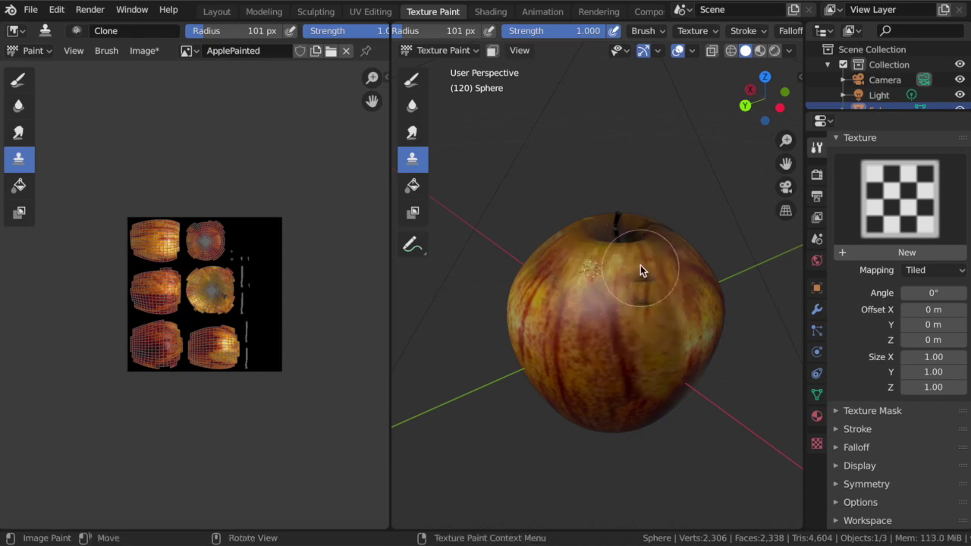
Clone clean skin over the dark smudges on the back-left shoulder, sampling sources above and below them
ctrl+click(640, 251)
mouse_move(641, 305)
mouse_down()
mouse_move(615, 318)
mouse_move(646, 325)
mouse_up()
ctrl+click(645, 325)
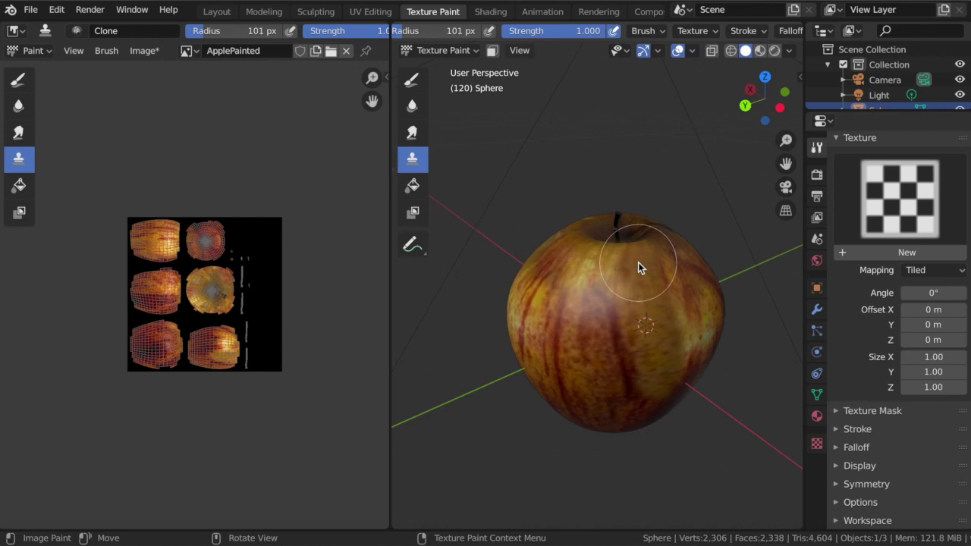
middle_drag(636, 294, 635, 294)
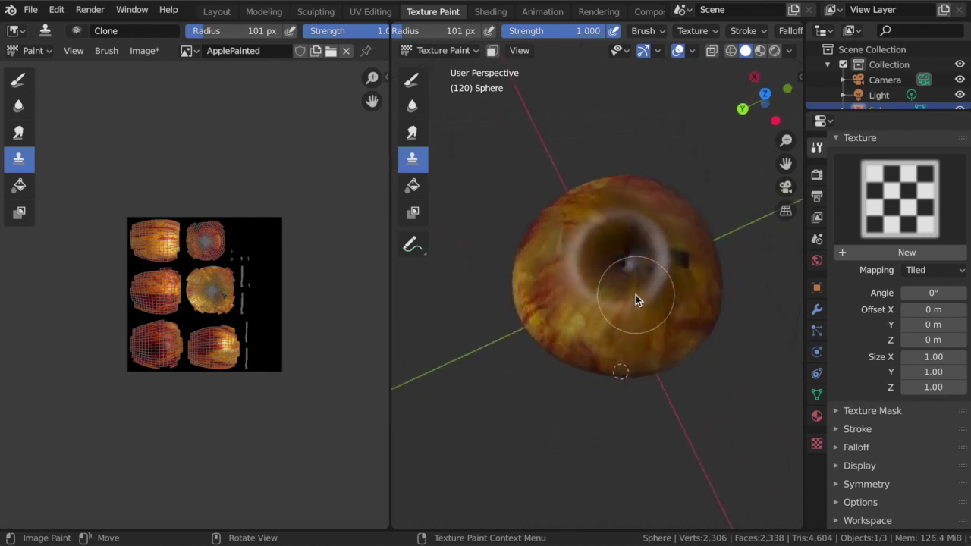
Clone clean golden skin over the dark smudges inside the stem hollow, resampling the source from below the stalk
scroll(635, 294, up, 3)
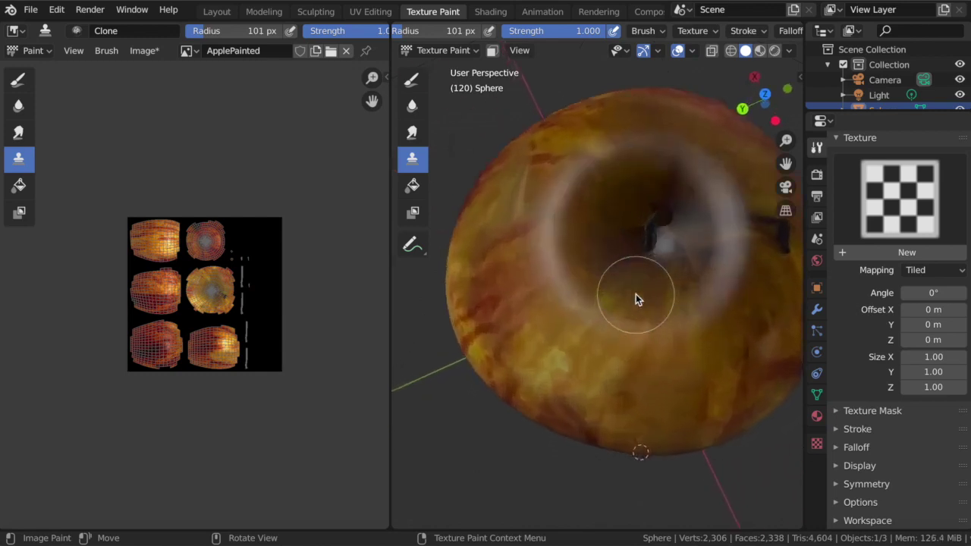
scroll(636, 295, up, 1)
middle_drag(705, 305, 705, 310)
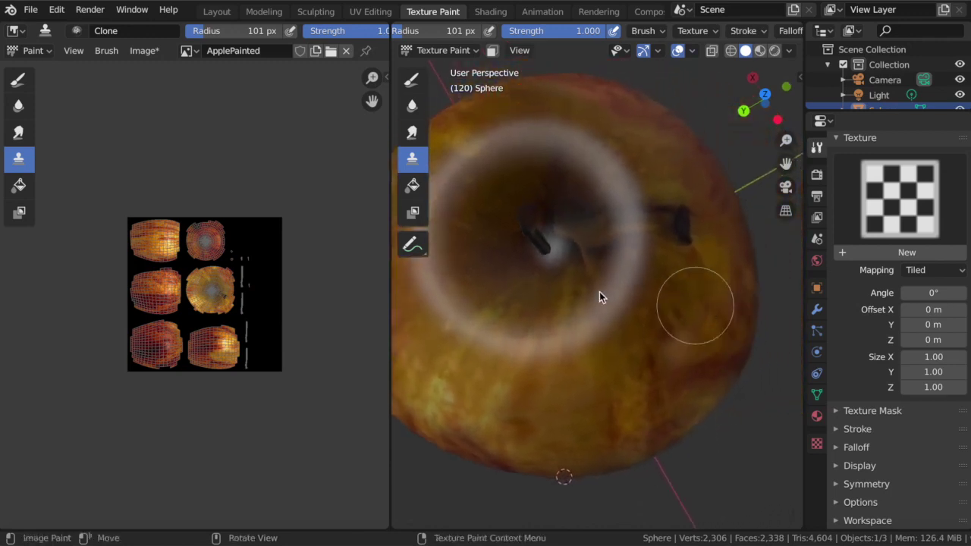
shift+click(551, 282)
click(556, 266)
mouse_move(556, 266)
mouse_down()
mouse_move(566, 256)
mouse_move(571, 265)
mouse_up()
shift+click(512, 299)
ctrl+click(512, 304)
mouse_move(561, 255)
mouse_down()
mouse_move(589, 265)
mouse_move(589, 219)
mouse_move(542, 215)
mouse_move(589, 197)
mouse_up()
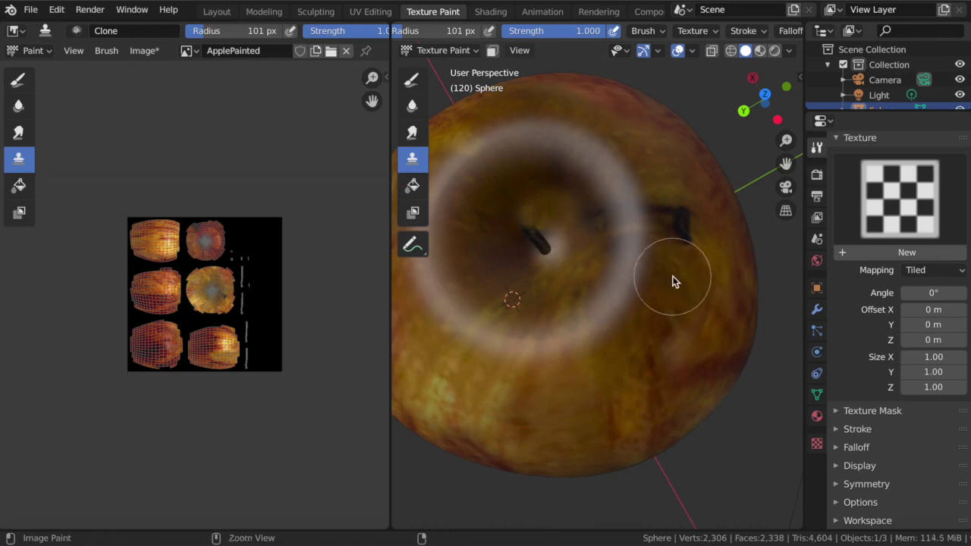
Clone nearby skin over the dark marks on the rim and outer edge of the stem hollow
ctrl+click(687, 271)
drag(687, 232, 635, 219)
ctrl+click(610, 169)
mouse_move(610, 185)
mouse_down()
mouse_move(609, 213)
mouse_move(596, 213)
mouse_up()
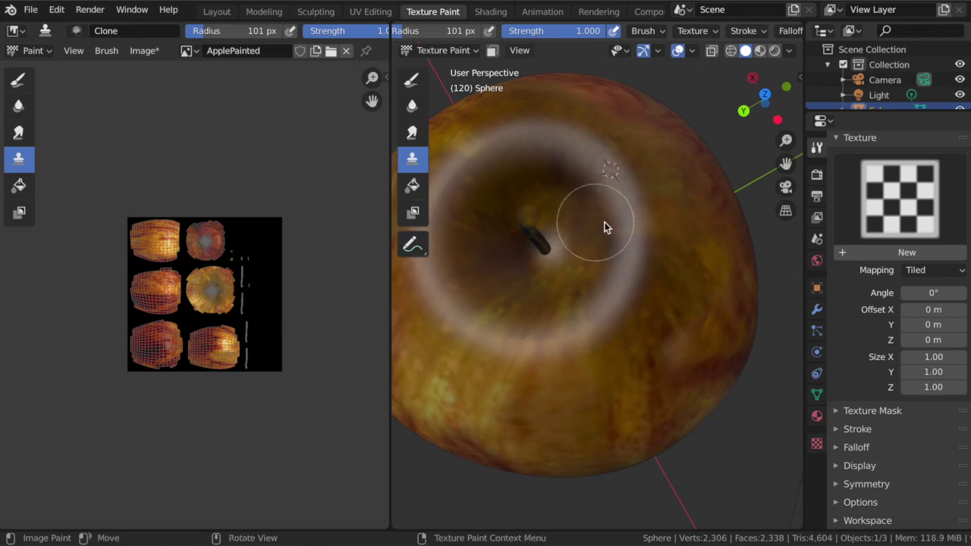
Examine the apple's red sides and underside for remaining seams and blurry patches
middle_drag(609, 243, 598, 272)
scroll(598, 272, down, 4)
middle_drag(568, 301, 570, 302)
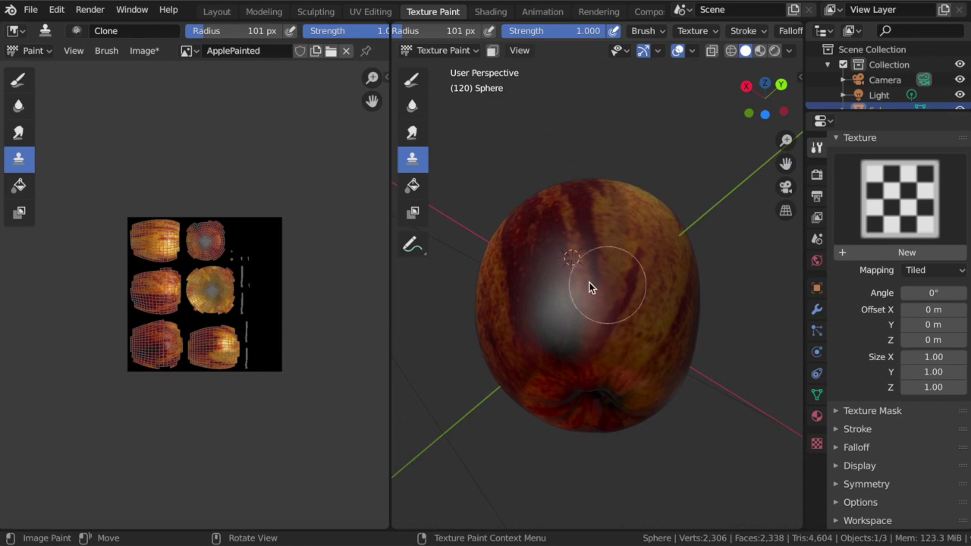
ctrl+click(550, 282)
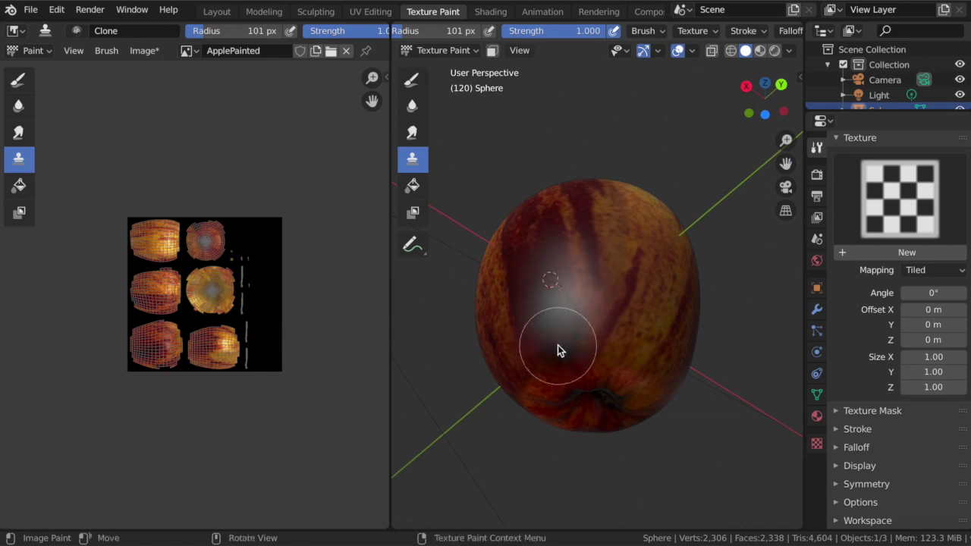
middle_drag(592, 357, 591, 354)
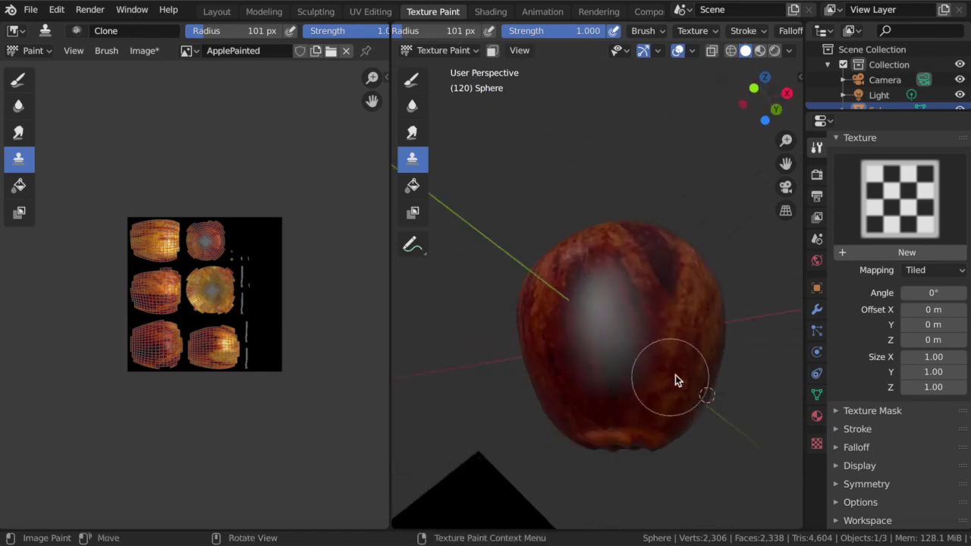
Show the ApplePainted material's surface settings and display the apple with rendered shading
click(815, 416)
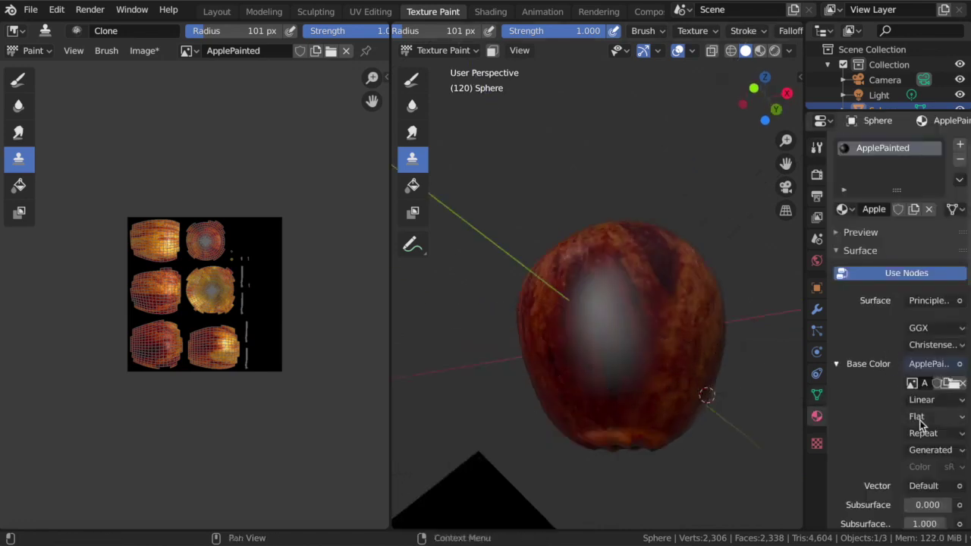
scroll(921, 413, down, 5)
scroll(921, 425, down, 3)
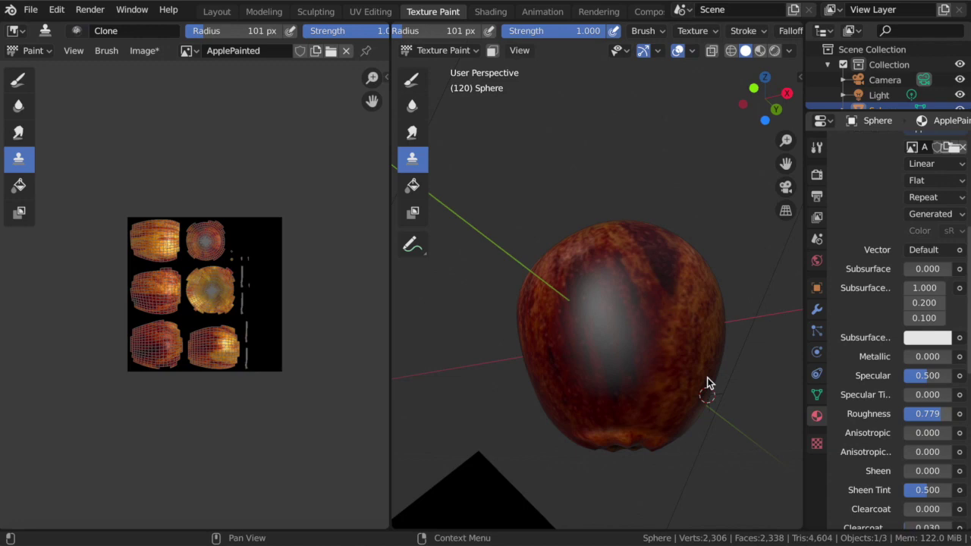
middle_drag(707, 377, 743, 371)
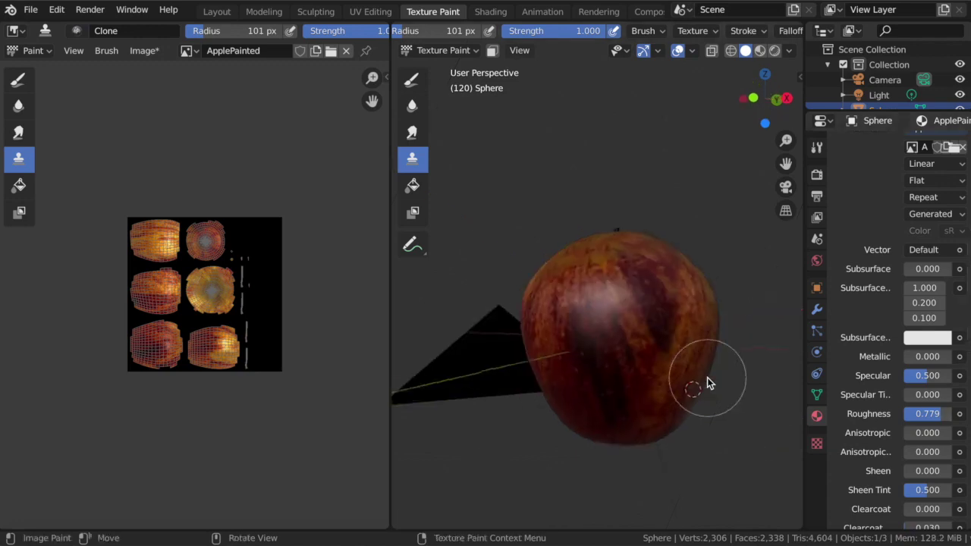
click(773, 51)
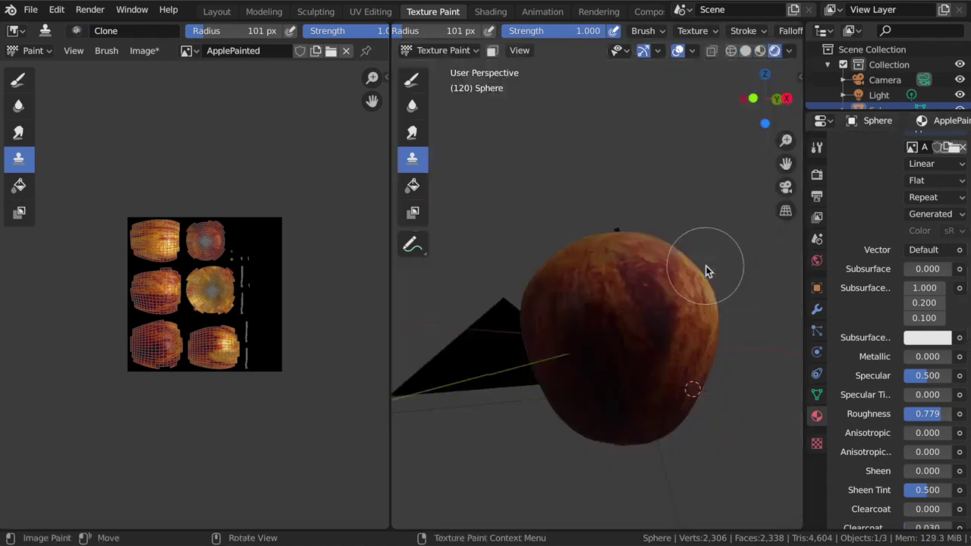
scroll(706, 265, up, 5)
scroll(705, 265, right, 6)
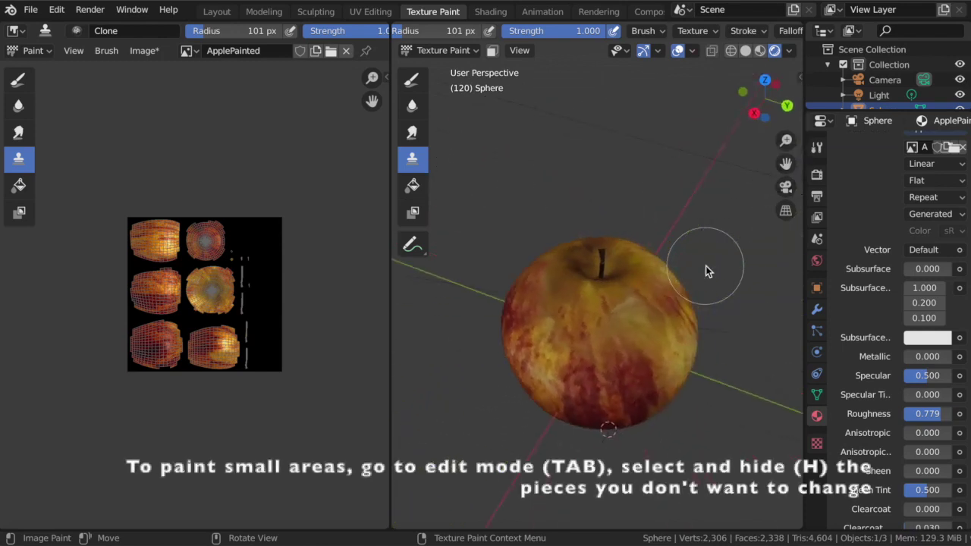
In Edit Mode, select all faces linked to the apple's body and hide them, leaving only the stalk
click(460, 51)
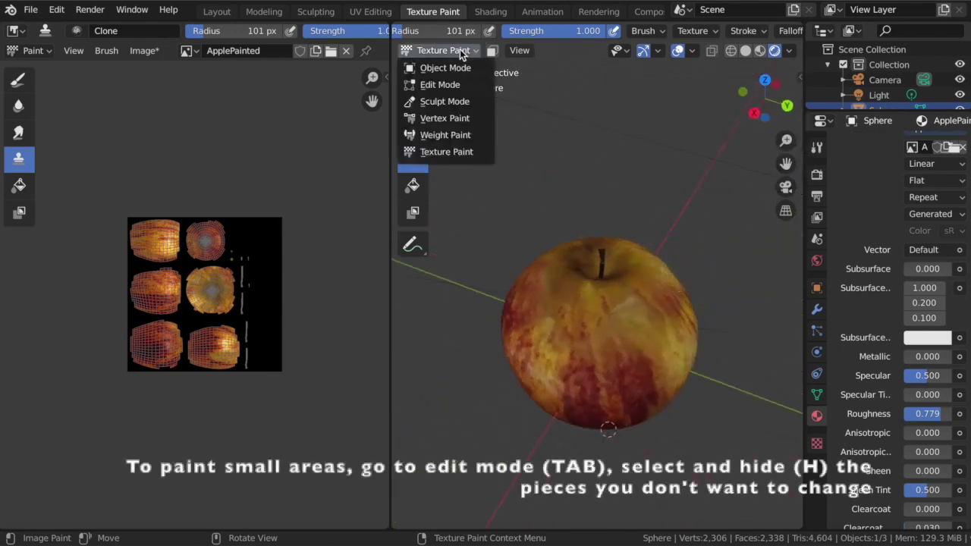
click(440, 85)
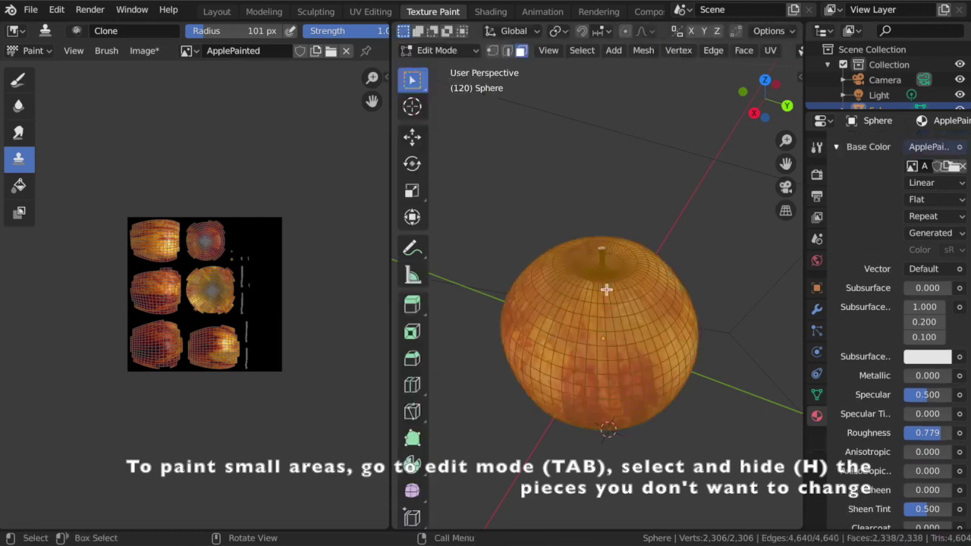
click(605, 338)
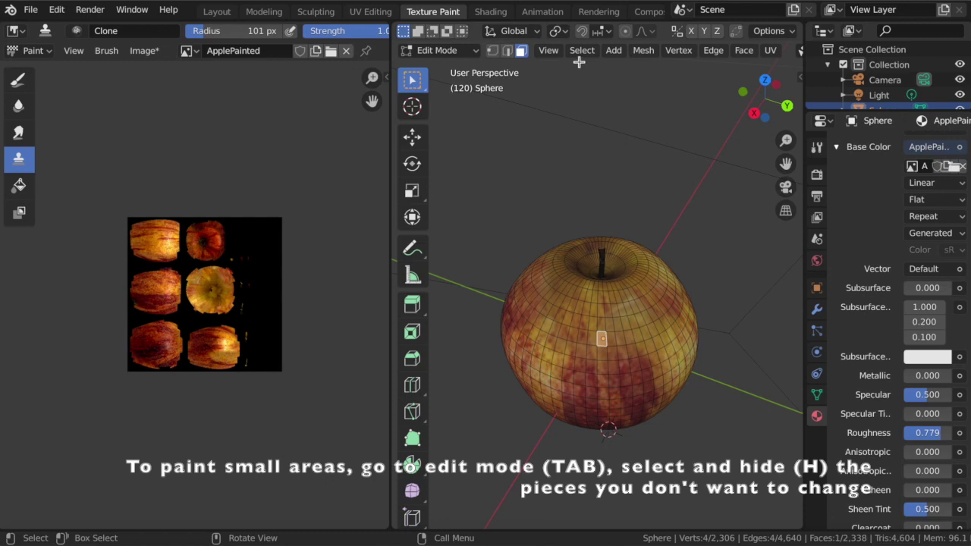
click(582, 51)
mouse_move(615, 309)
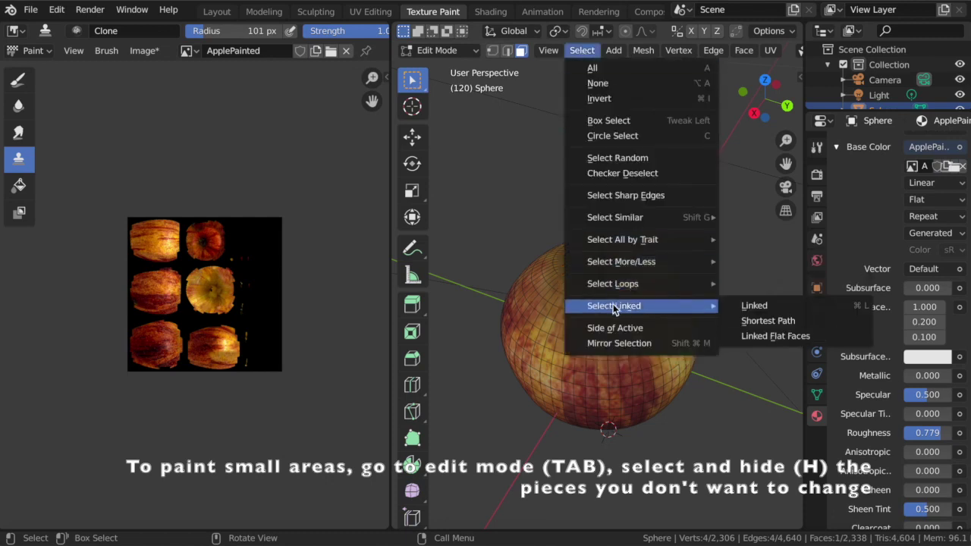
click(759, 305)
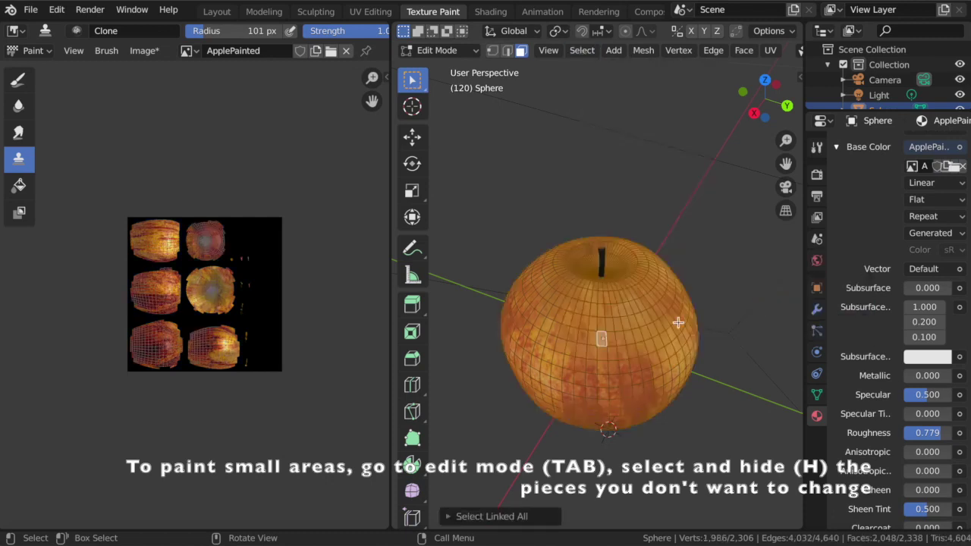
key(h)
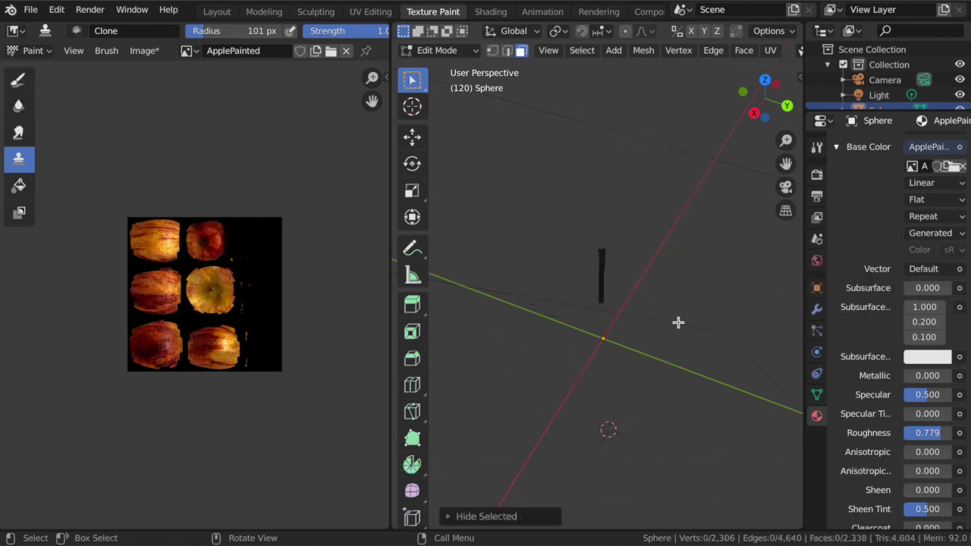
Select all of the stalk's linked faces and return to Texture Paint mode with face selection masking on
click(602, 257)
key(ctrl+l)
click(463, 55)
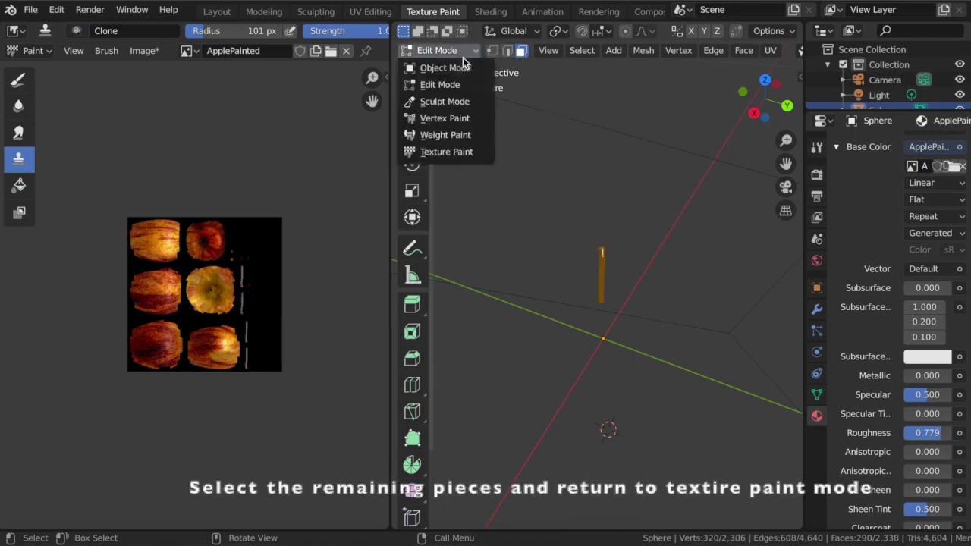
click(450, 153)
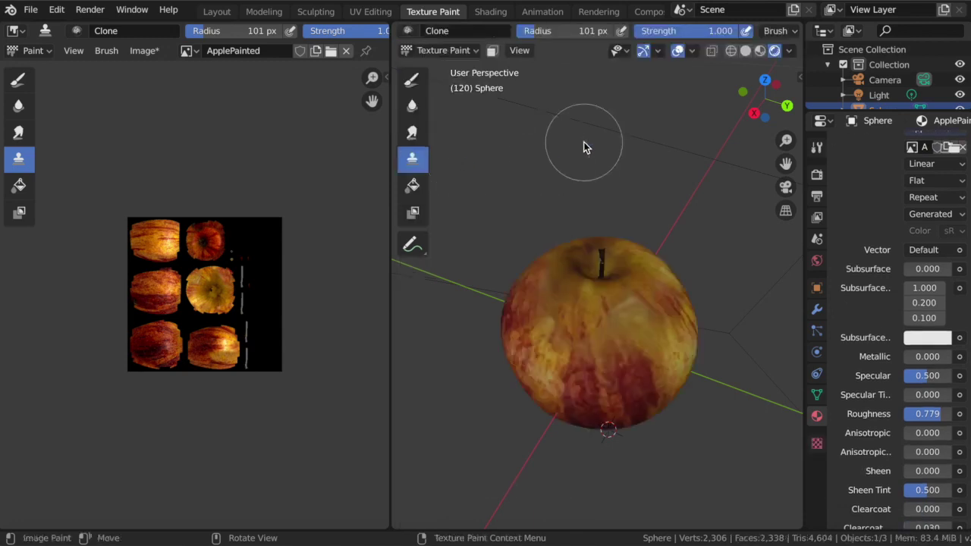
click(492, 50)
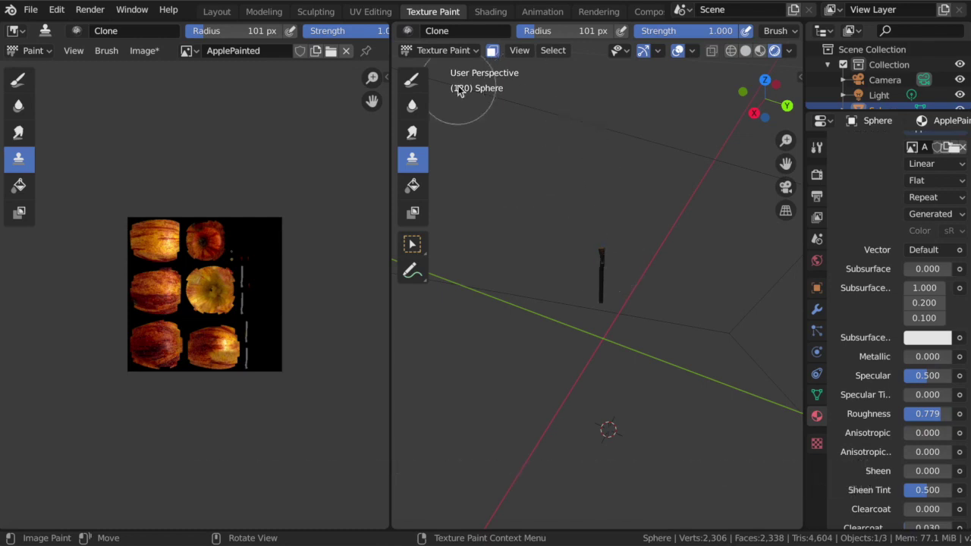
Choose the TexDraw brush and, in the right view, move and rotate the stencil to bring the photographed stalk upright
click(411, 79)
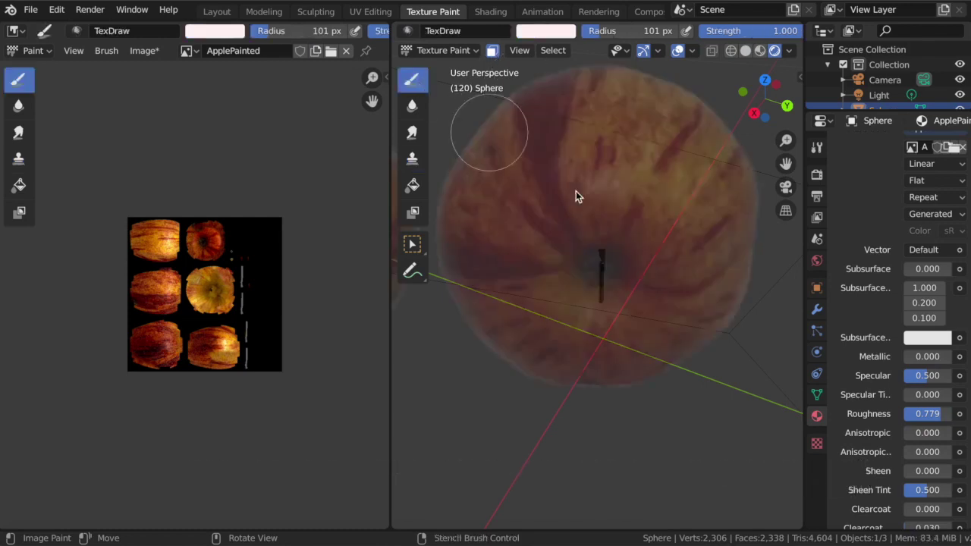
click(754, 112)
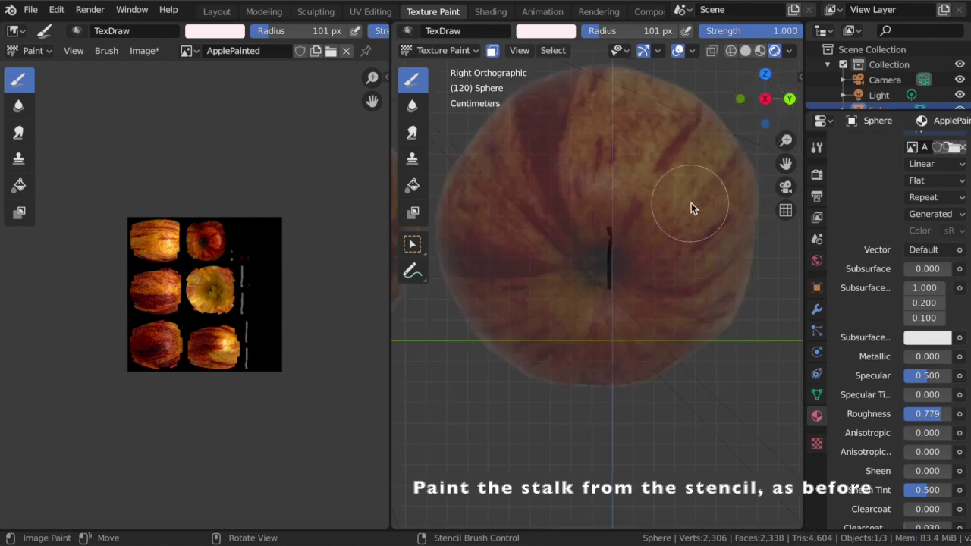
mouse_move(673, 207)
right_down()
mouse_move(757, 144)
mouse_move(789, 95)
right_up()
right_drag(899, 50, 970, 7)
right_drag(655, 25, 969, 126)
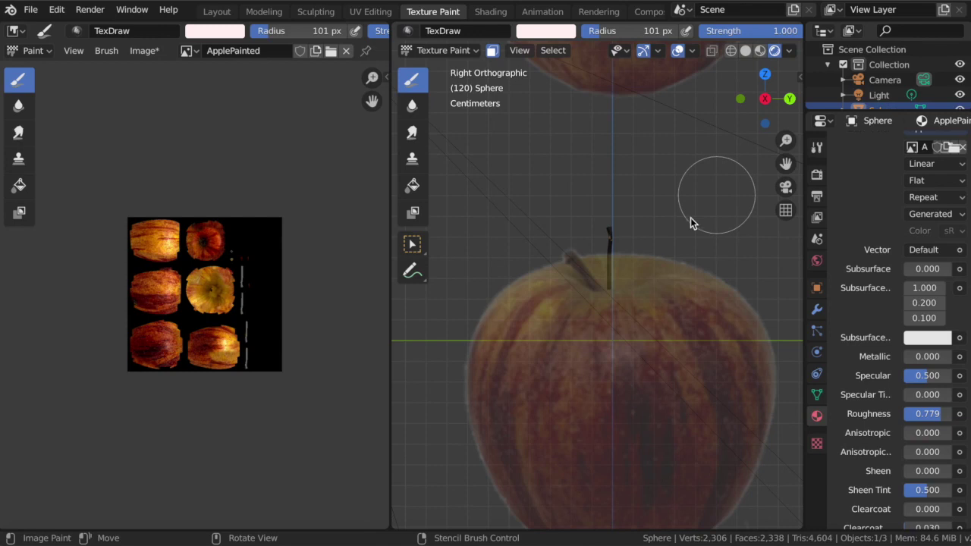
ctrl+right_drag(691, 220, 681, 383)
Fit the photographed stalk over the modelled stalk and paint the stalk's right side along its full length
scroll(637, 283, up, 4)
middle_click(637, 283)
scroll(638, 283, up, 1)
right_drag(637, 283, 607, 45)
middle_drag(596, 150, 720, 202)
mouse_move(628, 148)
mouse_down()
mouse_move(624, 195)
mouse_move(625, 145)
mouse_move(627, 186)
mouse_up()
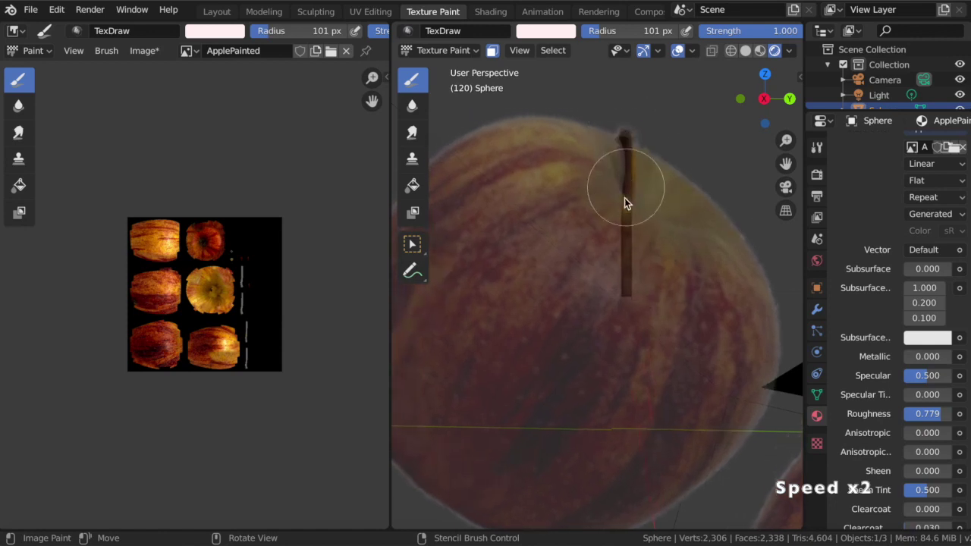
middle_drag(625, 203, 626, 226)
middle_drag(630, 231, 627, 275)
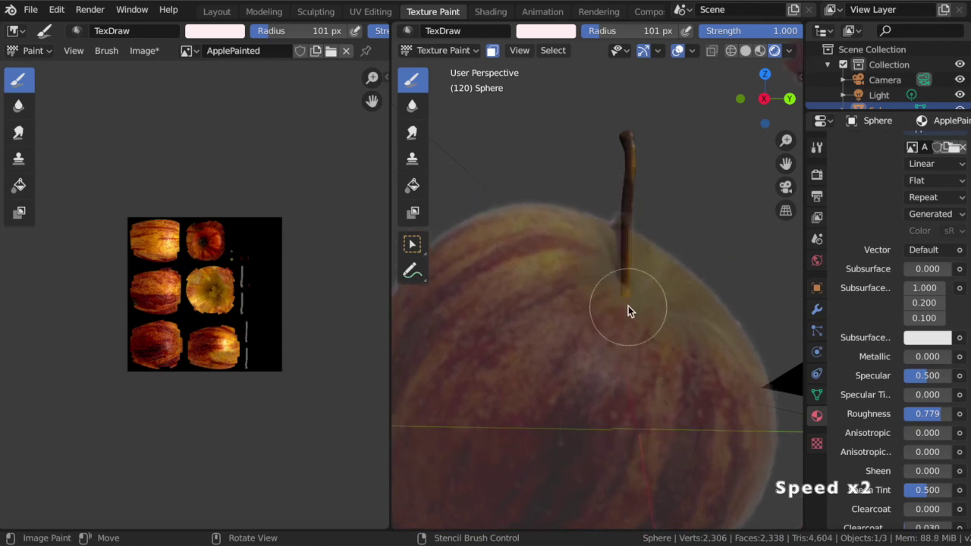
middle_drag(644, 248, 648, 261)
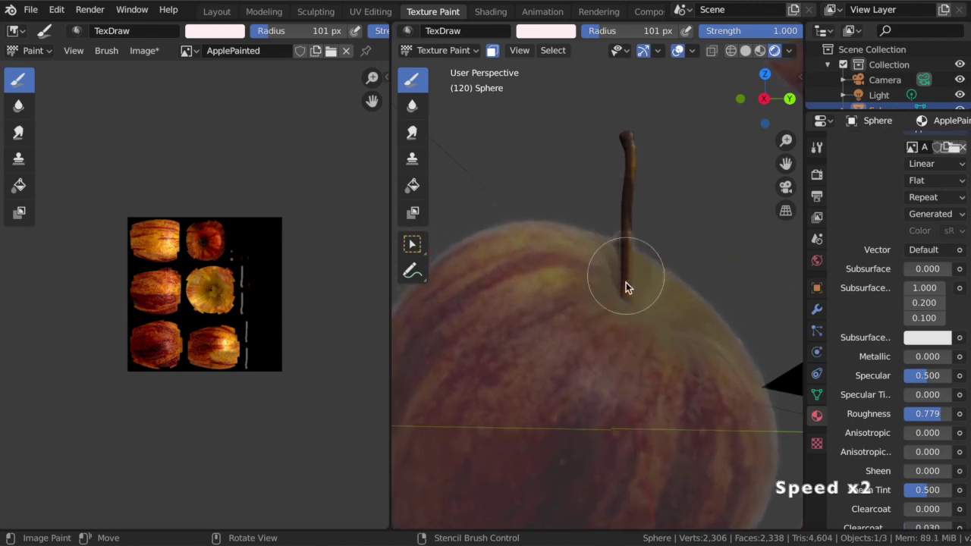
From the back view, align the stencil's stalk with the modelled stalk and paint its back side
click(791, 103)
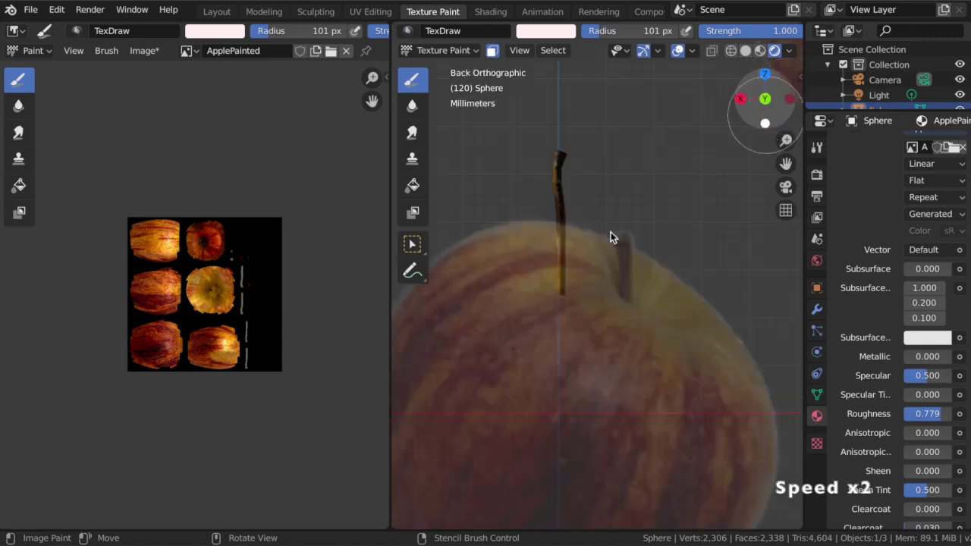
right_drag(613, 245, 566, 169)
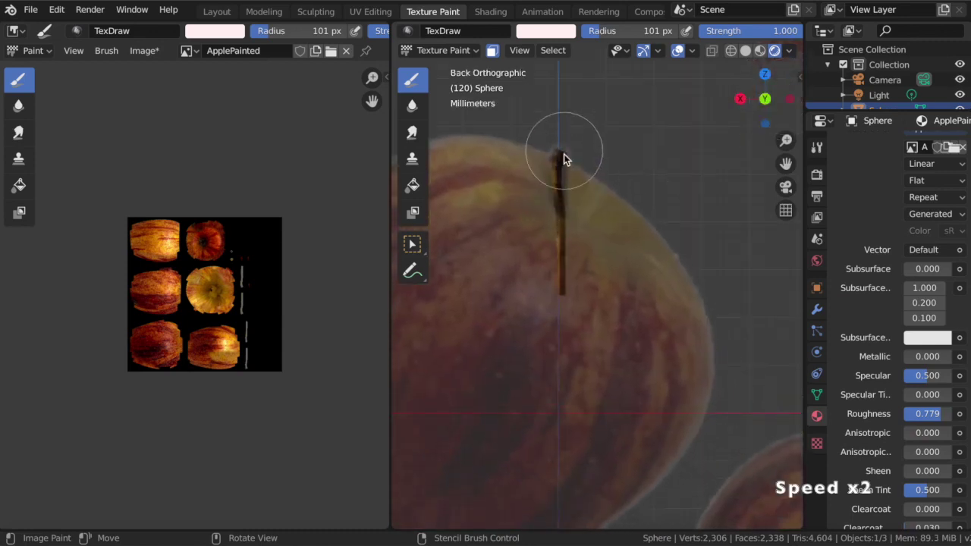
mouse_move(558, 197)
right_down()
mouse_move(561, 294)
mouse_move(607, 239)
mouse_move(602, 202)
right_up()
From the left view, shift the stencil down along the stalk and paint its left side
click(789, 97)
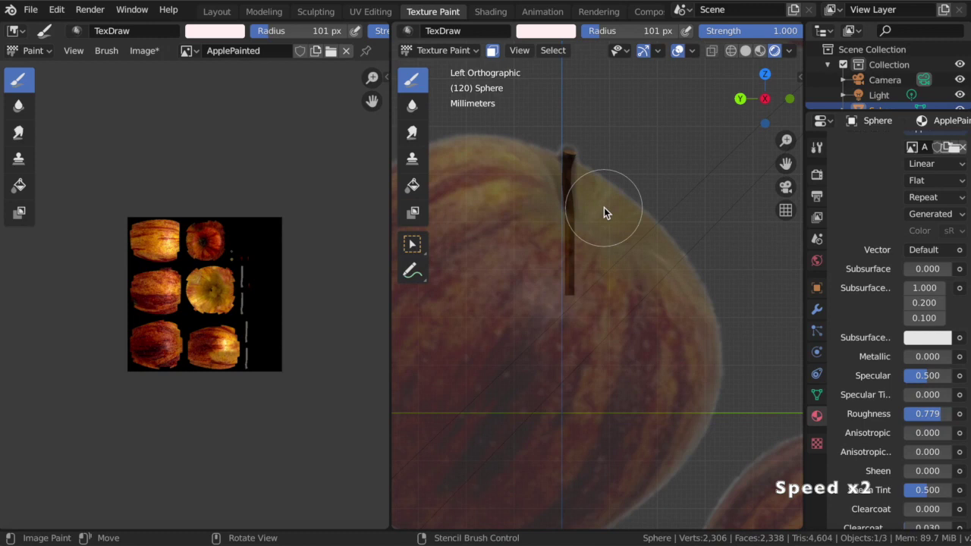
right_drag(564, 169, 563, 206)
right_drag(566, 257, 566, 285)
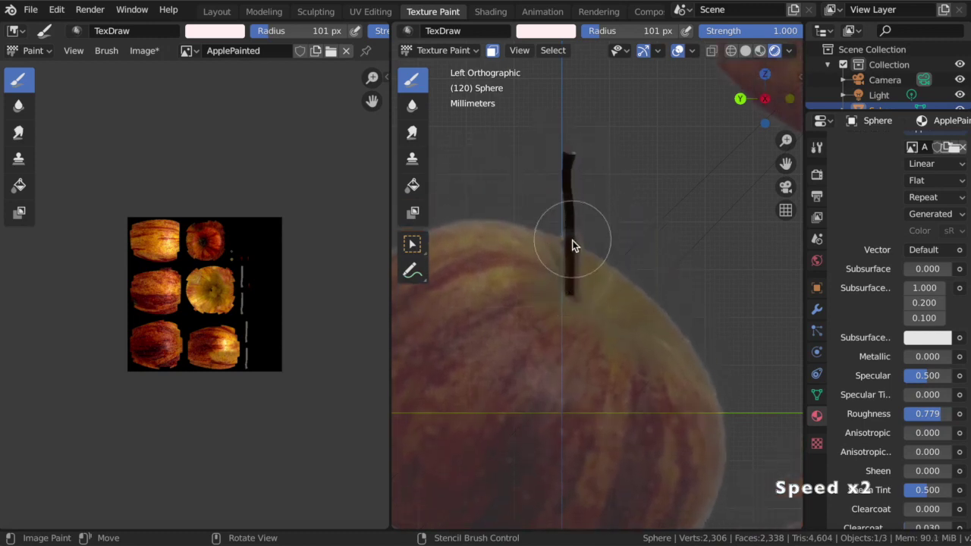
From the front view, reposition the stencil over the stalk and paint its front side down to the base
click(789, 98)
shift+right_drag(625, 182, 687, 105)
right_drag(635, 208, 635, 239)
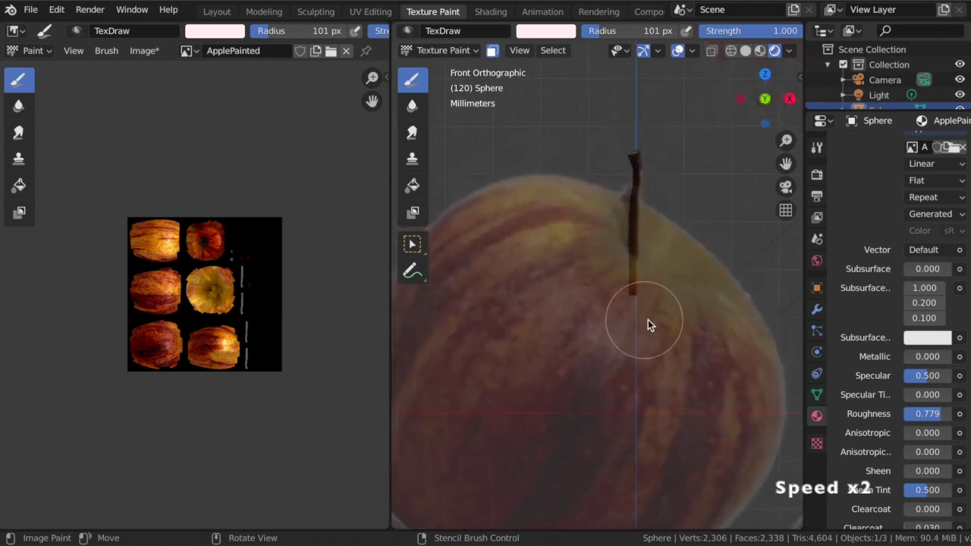
right_drag(672, 247, 669, 298)
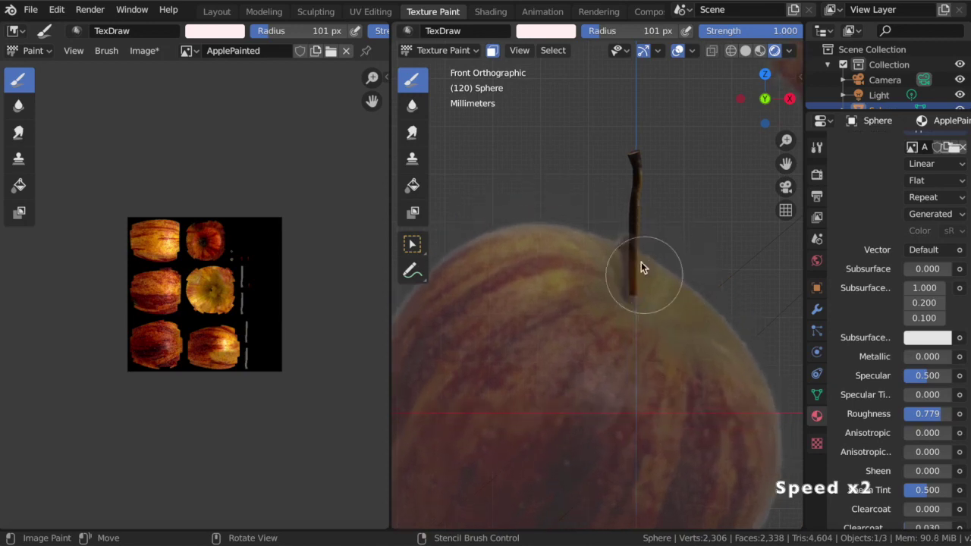
Turn off face selection masking and show the painted apple, deselected, with rendered shading in the Layout workspace
click(492, 50)
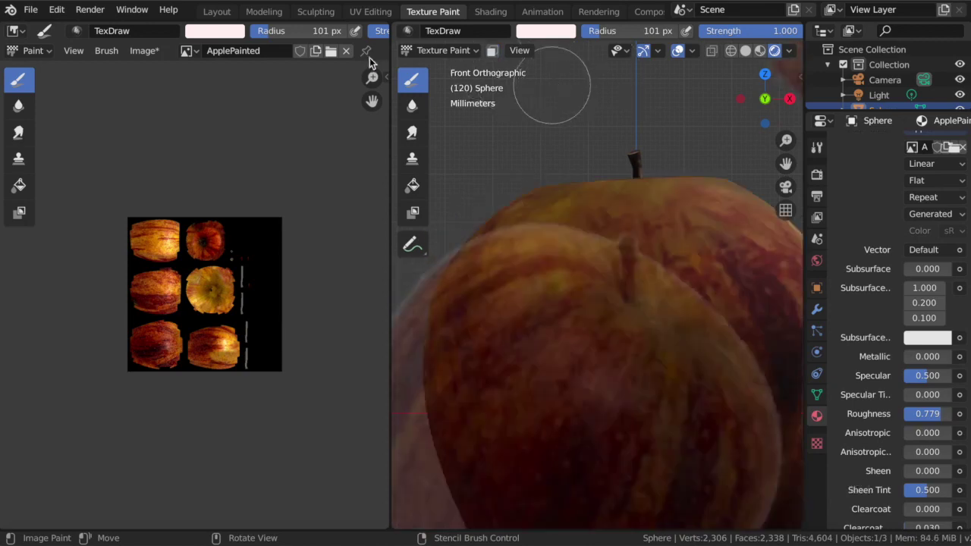
click(213, 13)
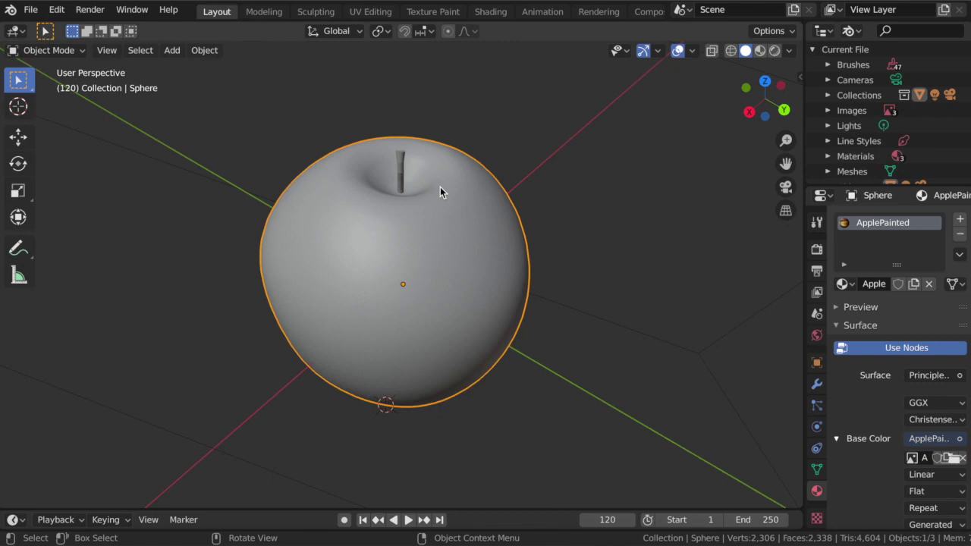
click(773, 50)
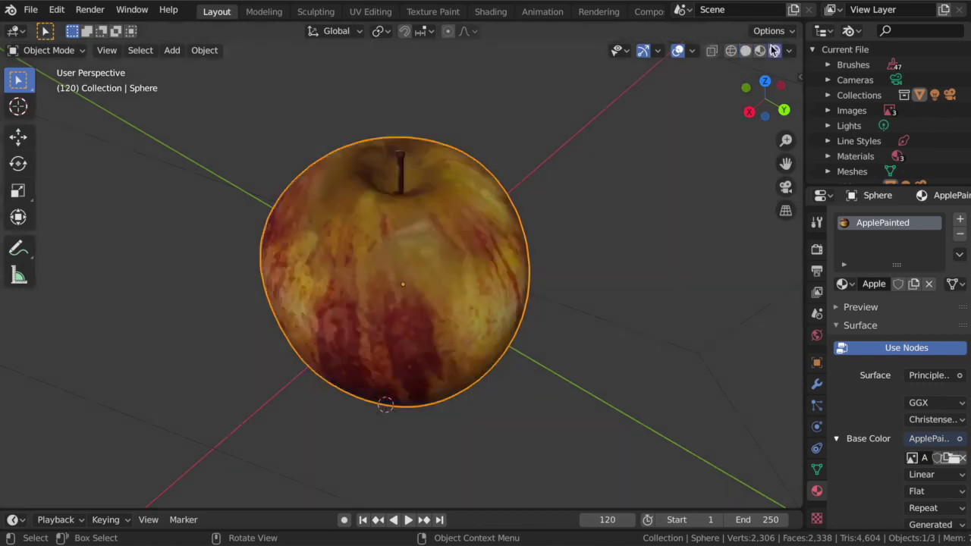
right_click(567, 240)
click(555, 237)
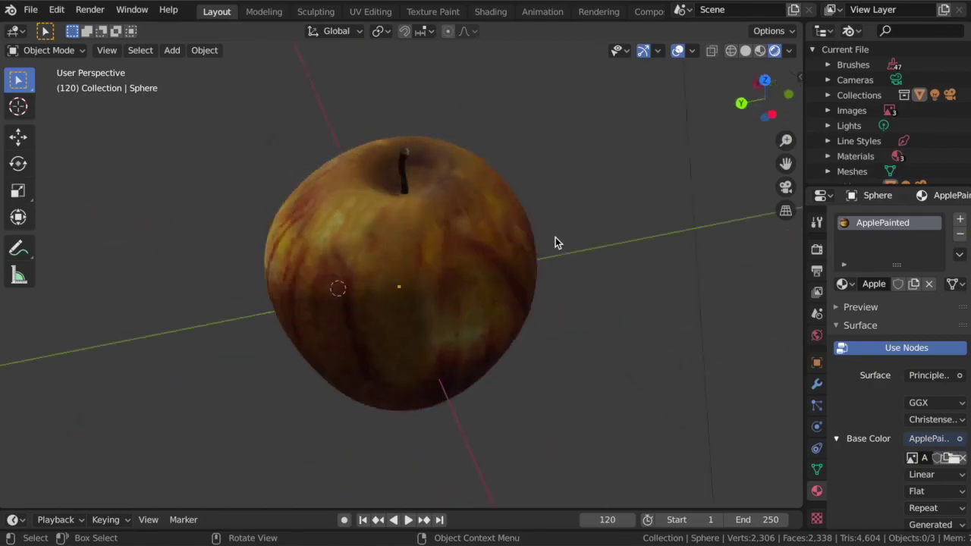